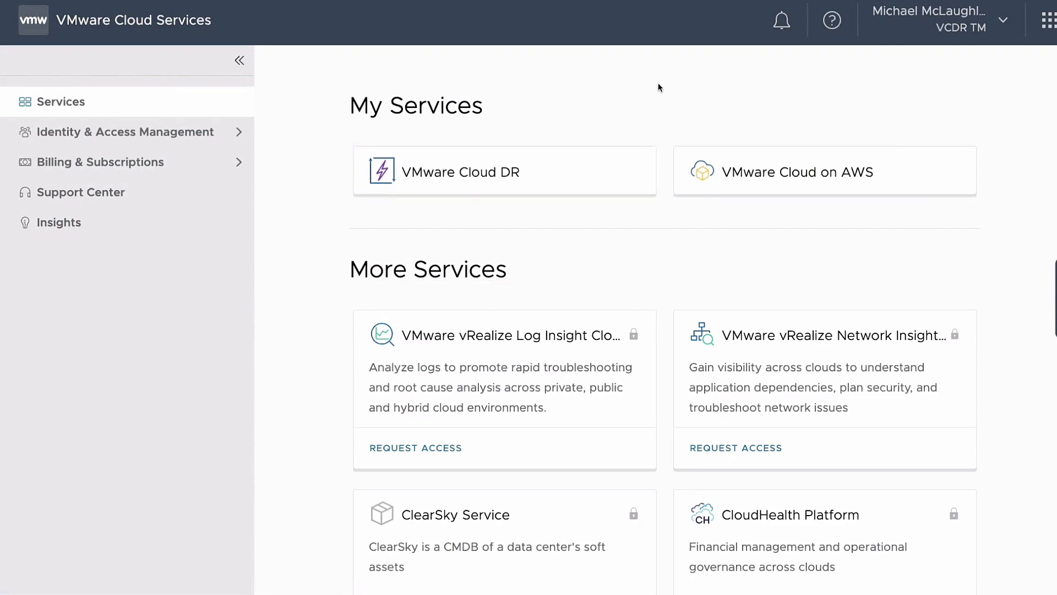
# Open VMware Cloud DR and examine the protected site and the recovery SDDC's cluster details
pyautogui.click(571, 167)
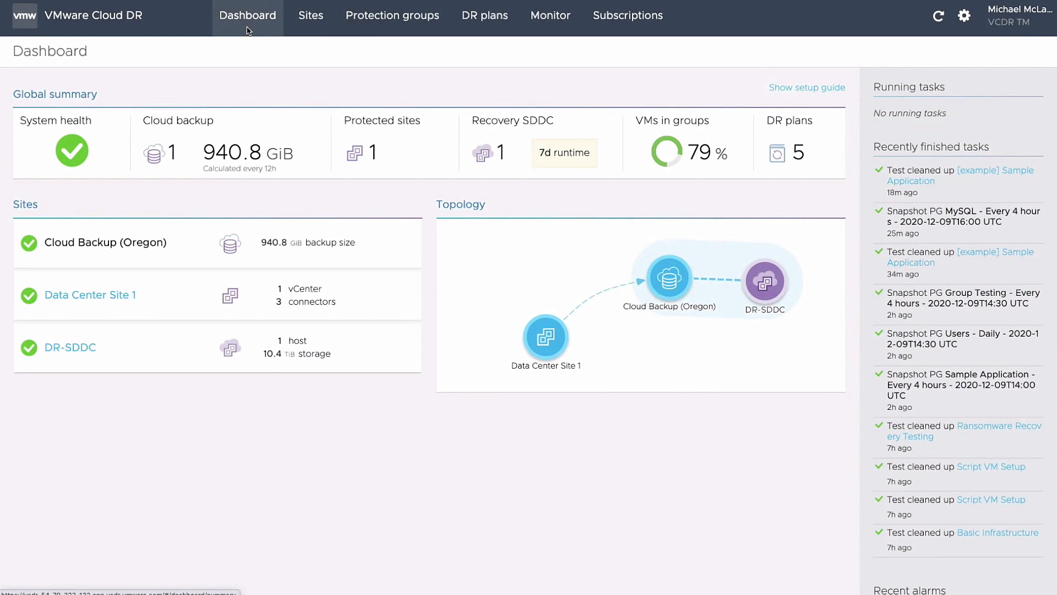
pyautogui.click(306, 22)
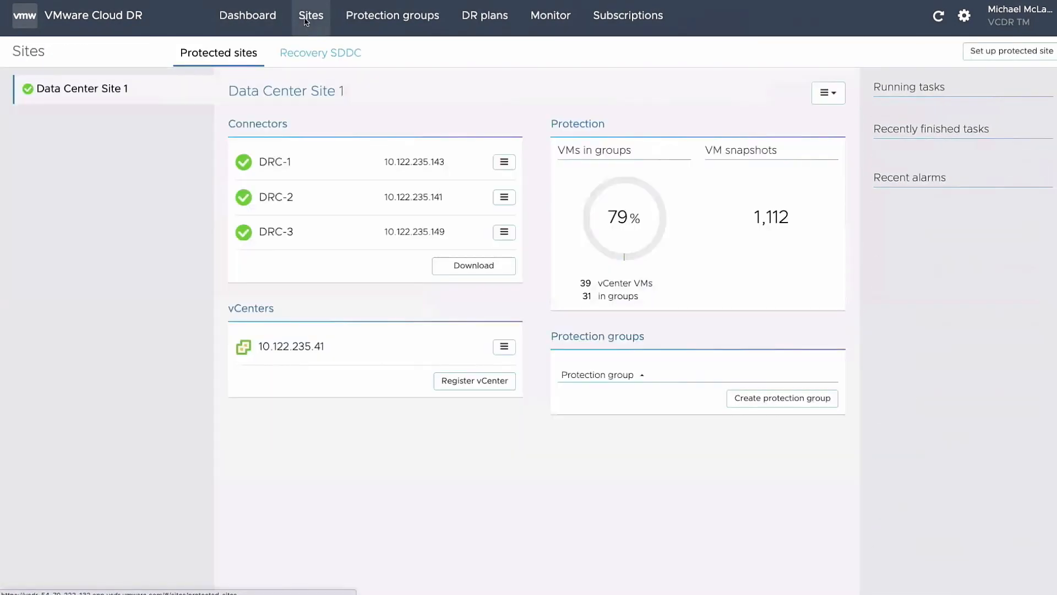
pyautogui.click(314, 54)
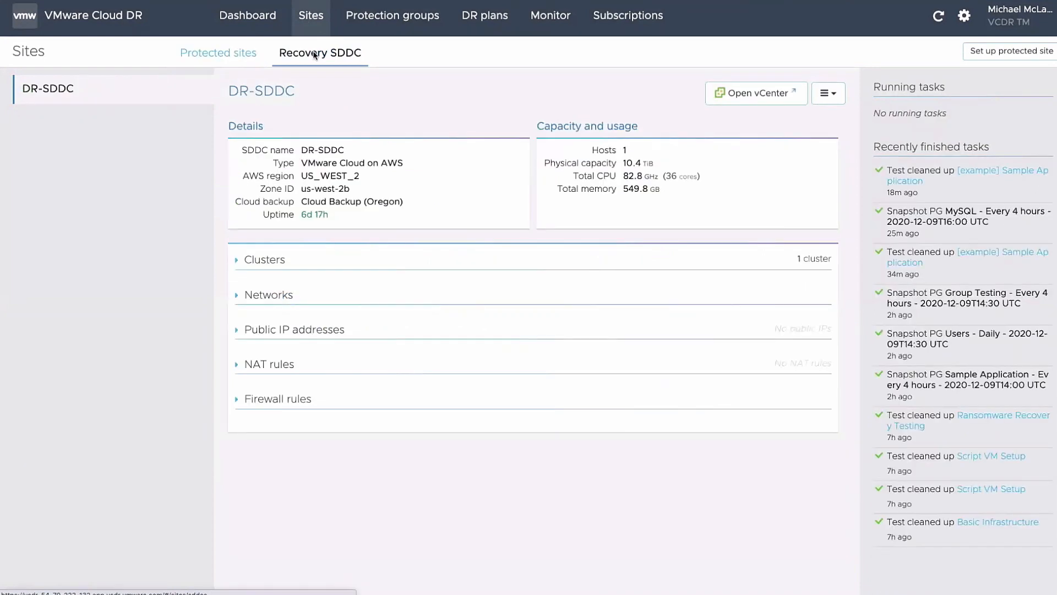
pyautogui.click(268, 260)
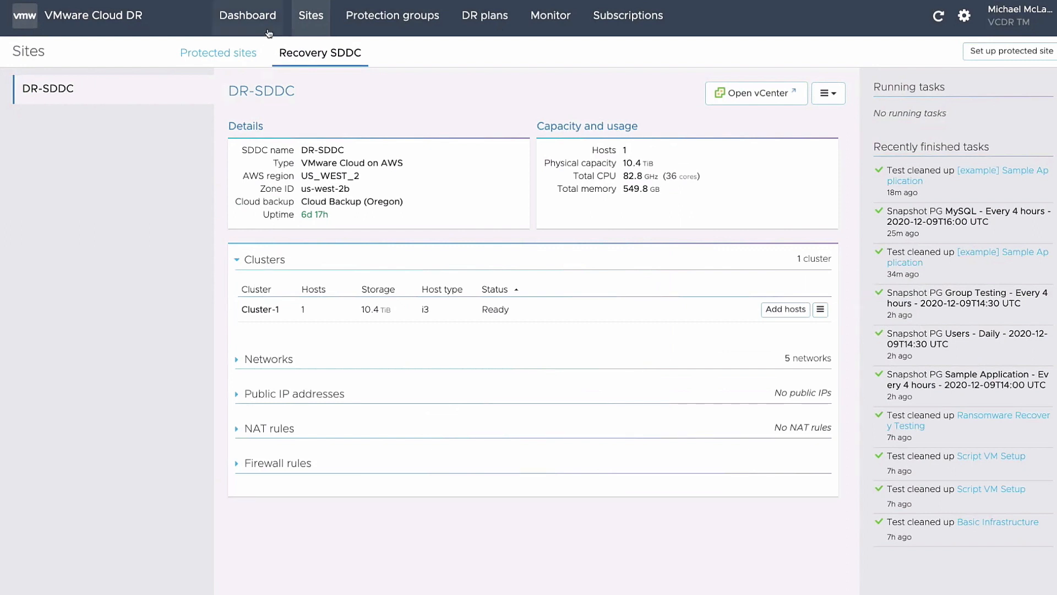
# Set up a failover of the [example] Sample Application DR plan using the 2020-12-09T14:00 UTC snapshot and Ignore all errors
pyautogui.click(493, 30)
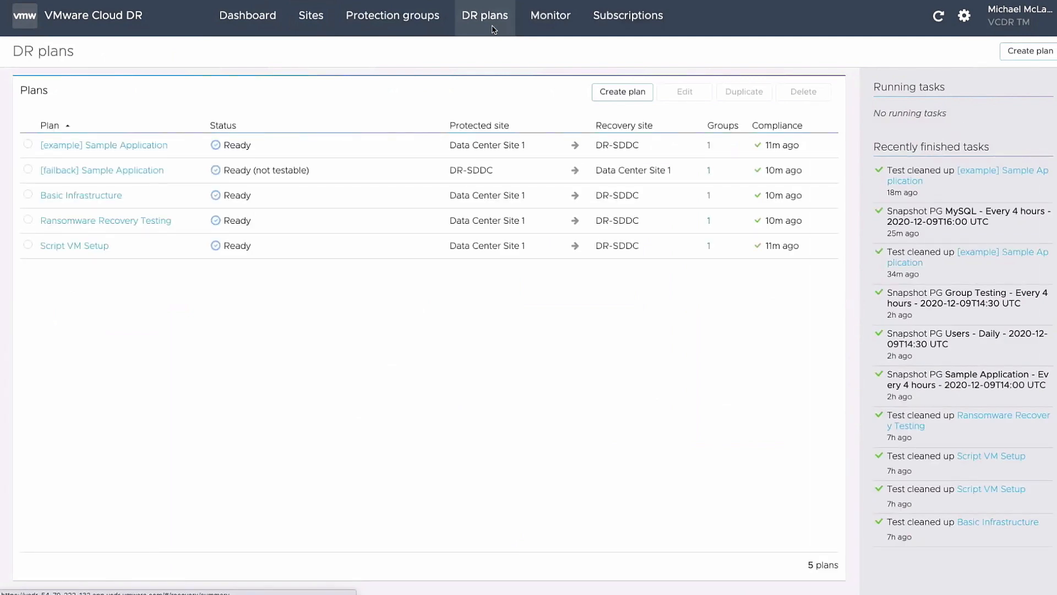
pyautogui.click(123, 145)
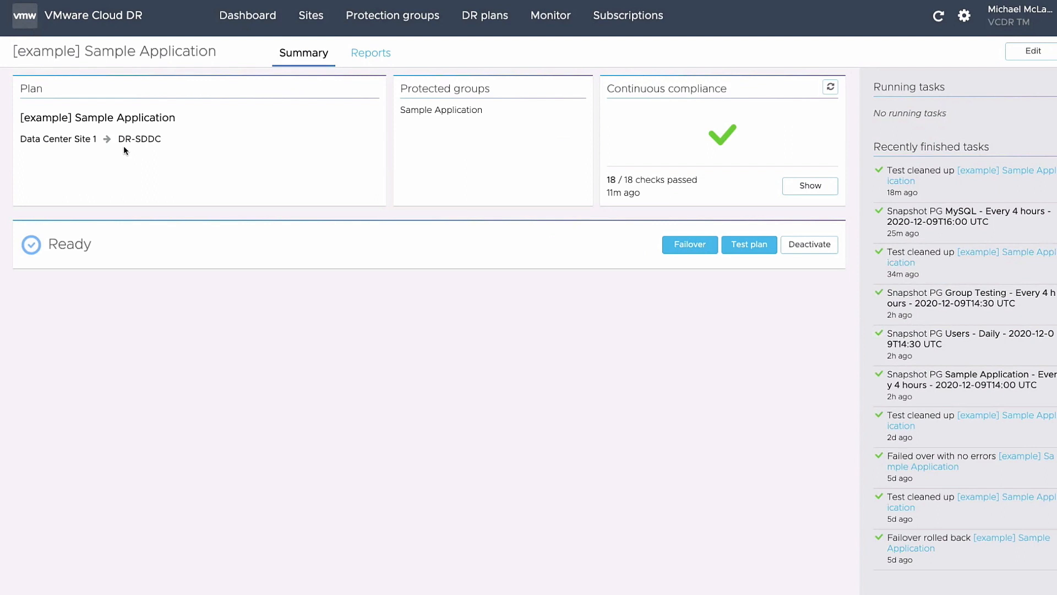
pyautogui.click(689, 251)
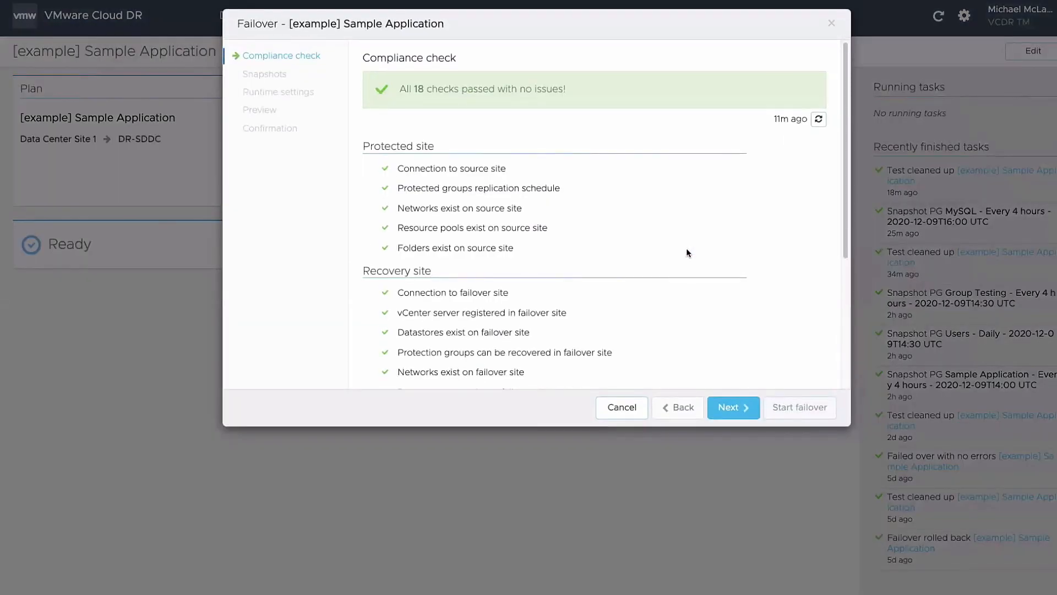
pyautogui.click(745, 417)
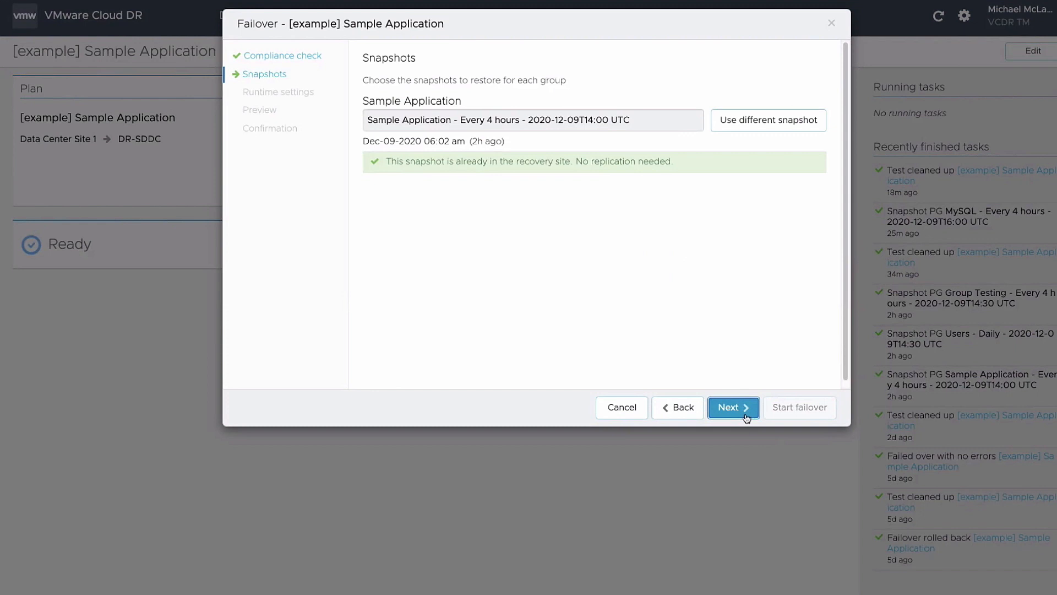
pyautogui.click(747, 417)
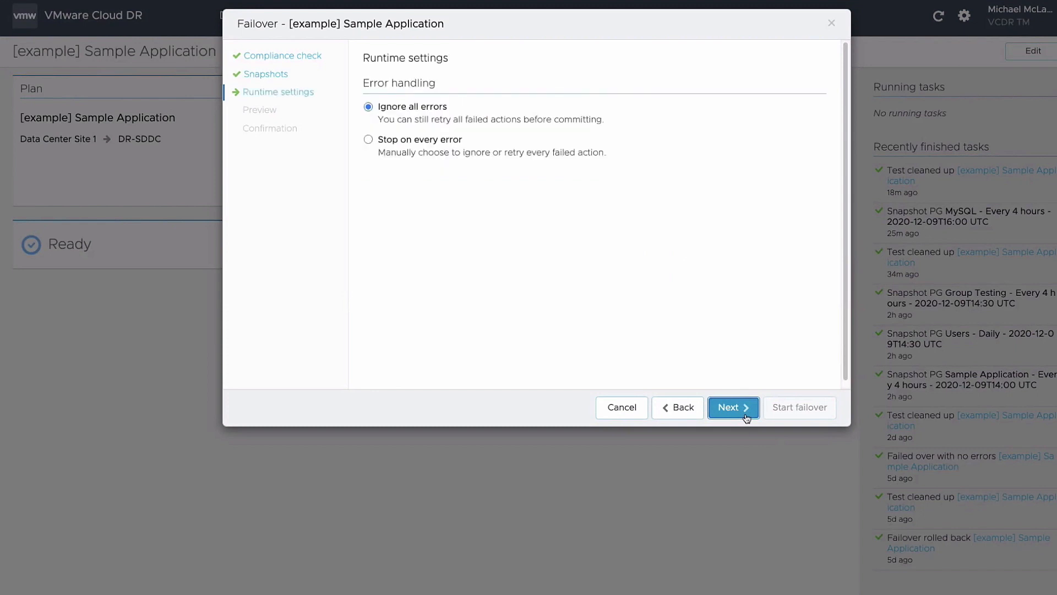
pyautogui.click(747, 417)
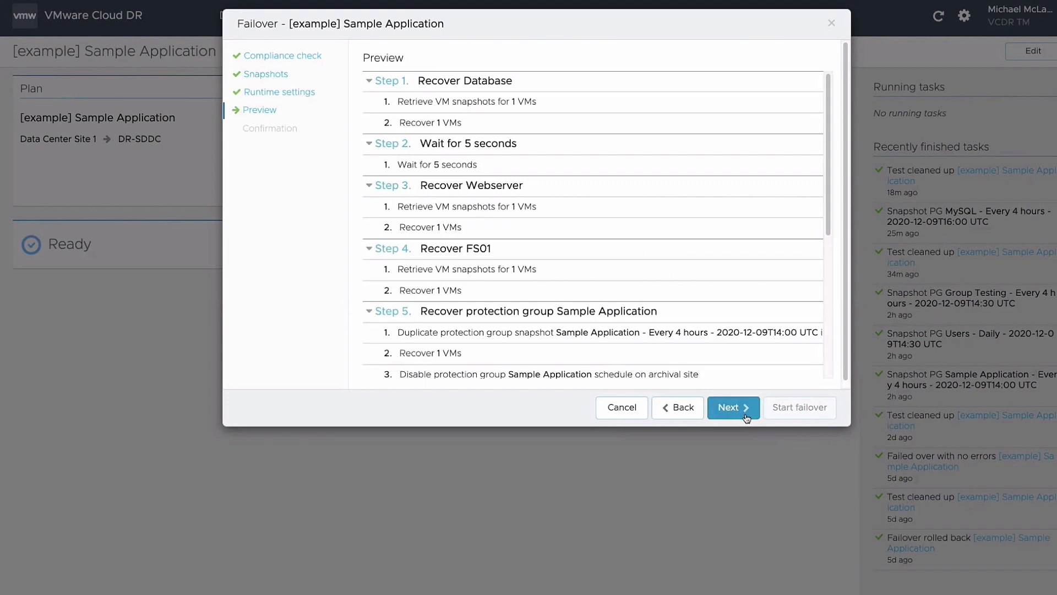
# Review the recovery steps, start the failover with the confirmation word FAILOVER, and expand the progress of the Recover Database step
pyautogui.scroll(-5, 733, 233)
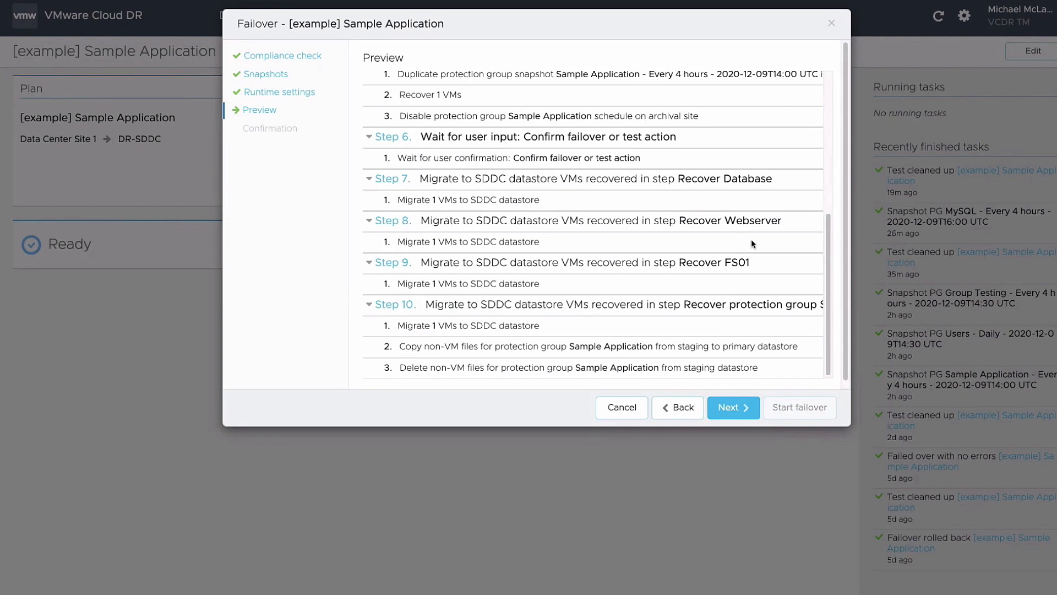
pyautogui.click(749, 410)
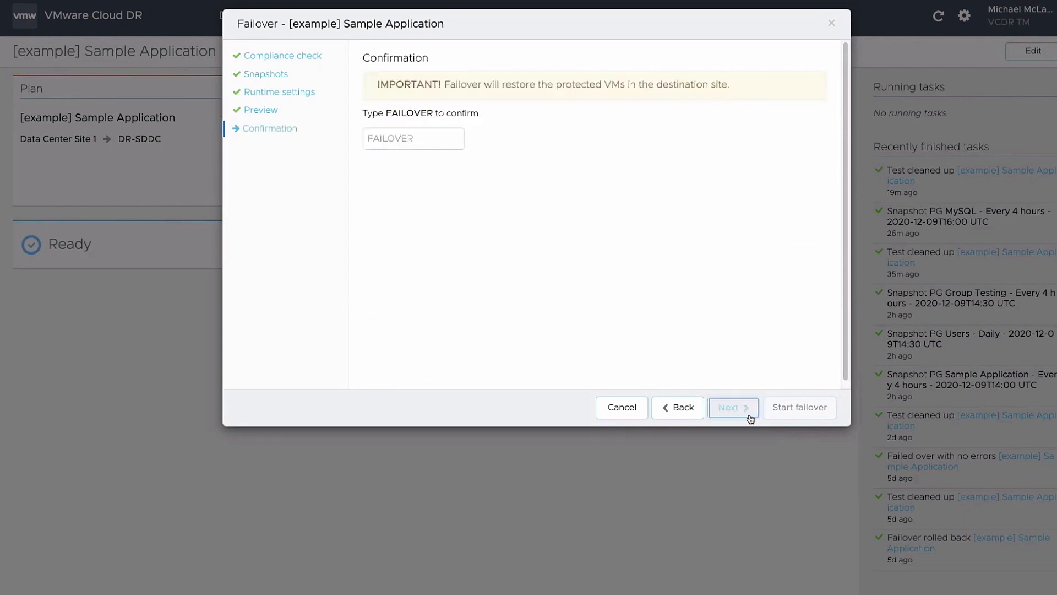
pyautogui.click(442, 139)
pyautogui.write('FAILOVER')
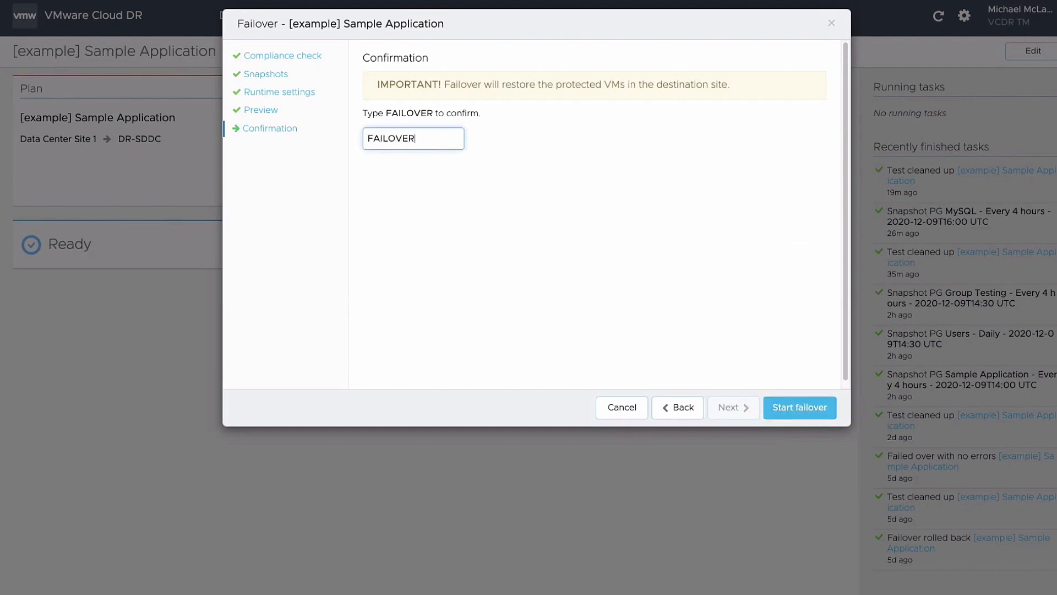
pyautogui.click(800, 418)
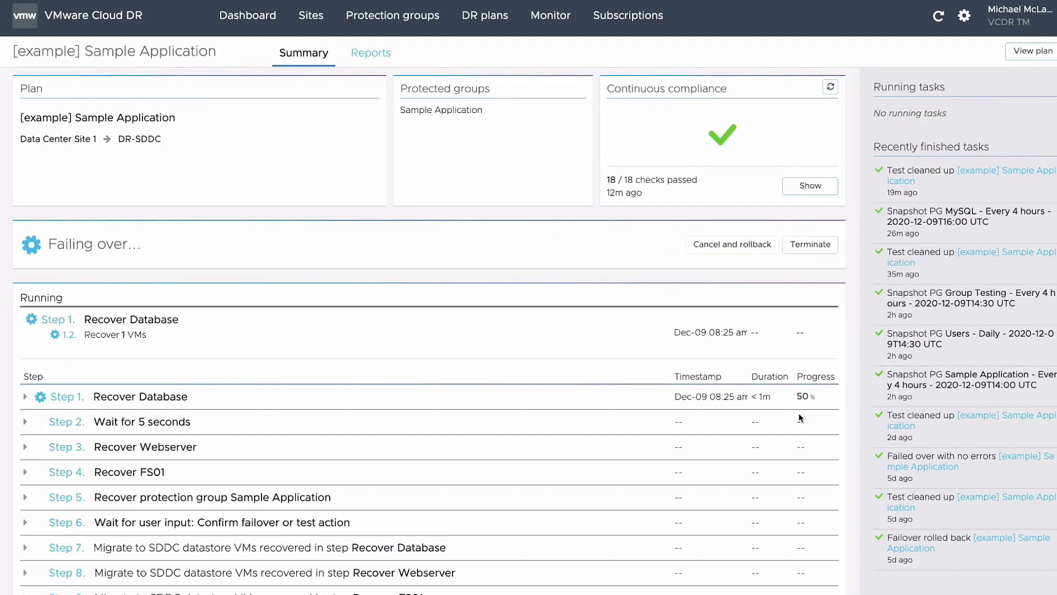
pyautogui.click(25, 397)
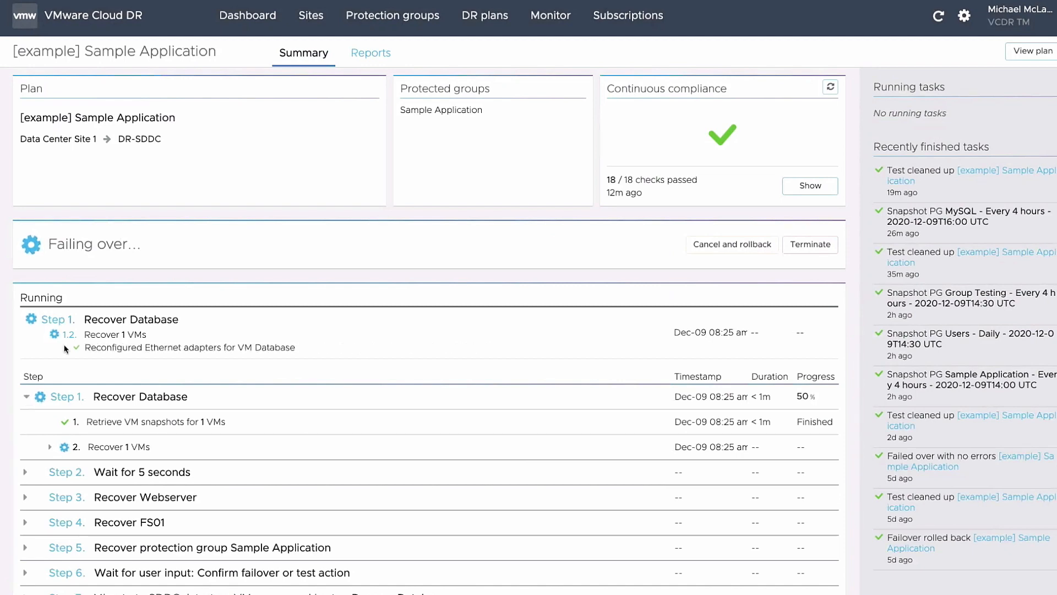
# Open the vCenter of the DR-SDDC recovery site and launch its HTML5 vSphere Client
pyautogui.click(312, 18)
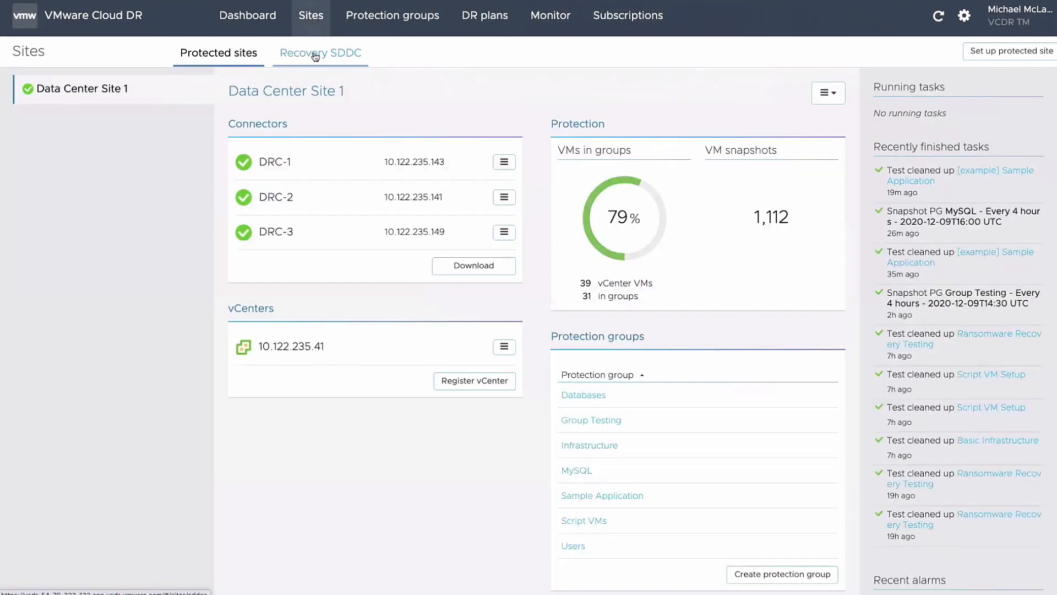
pyautogui.click(315, 56)
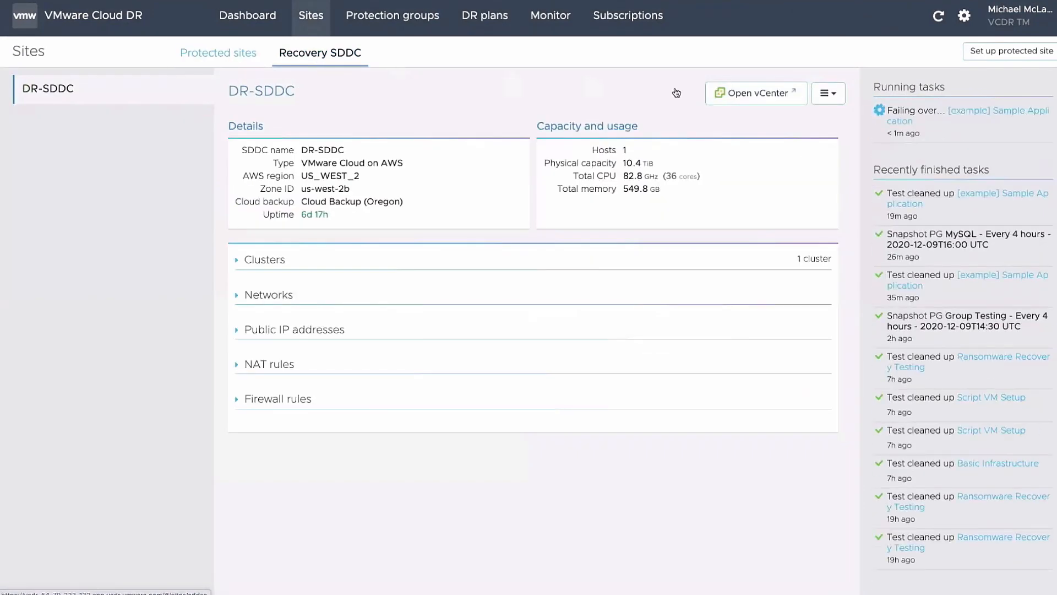
pyautogui.click(752, 93)
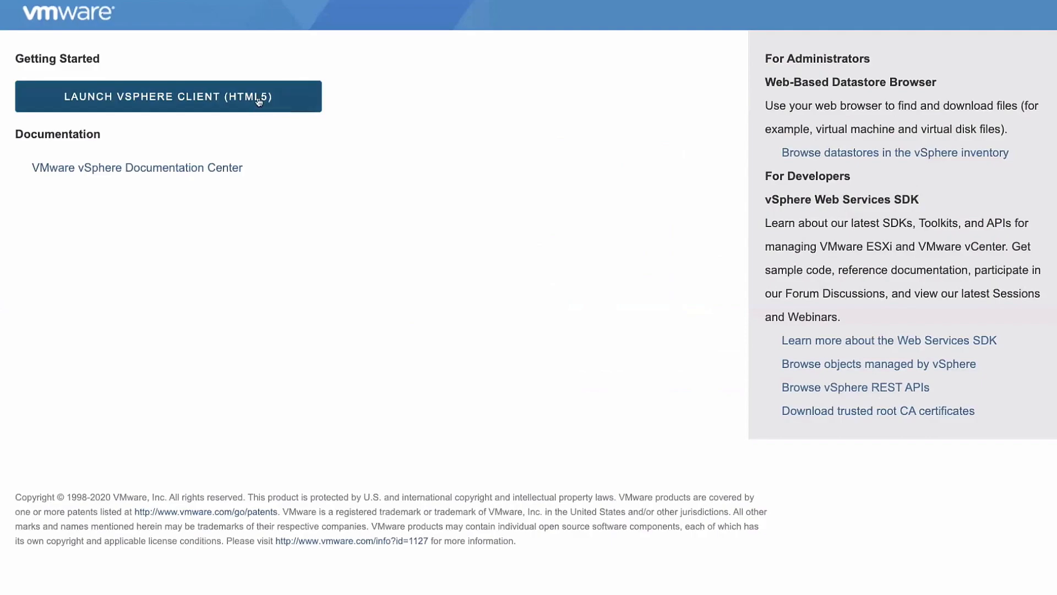
pyautogui.click(258, 102)
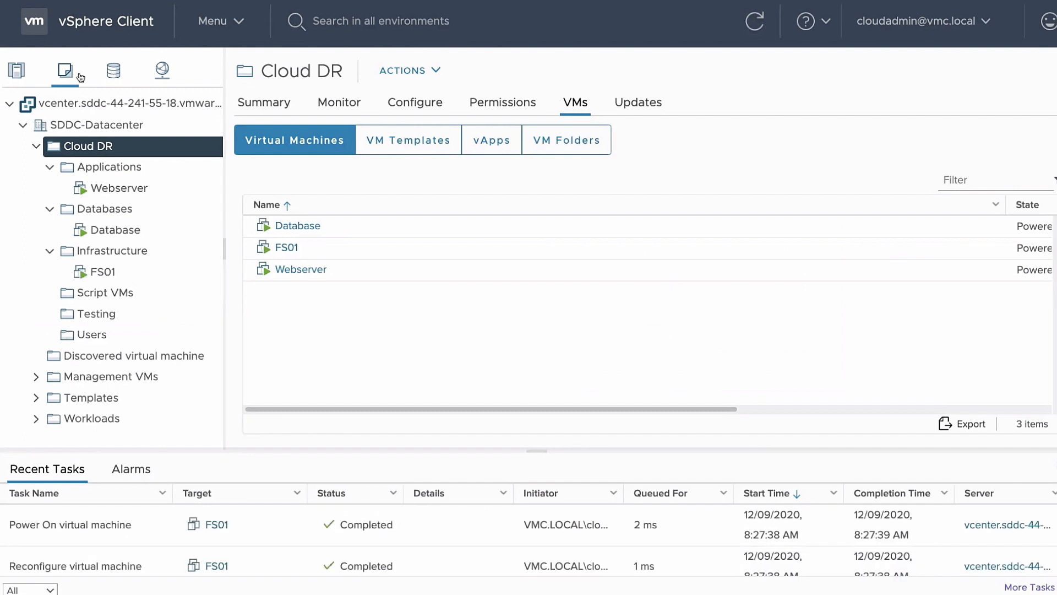
# Launch the web console of the FS01 virtual machine in the Infrastructure folder
pyautogui.click(103, 273)
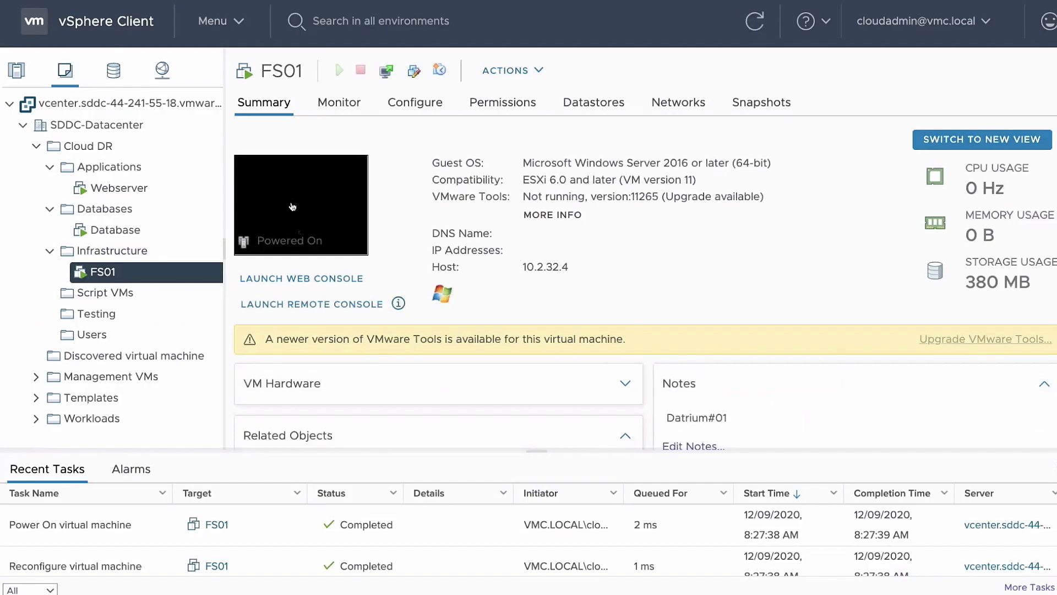
pyautogui.click(292, 208)
pyautogui.click(718, 384)
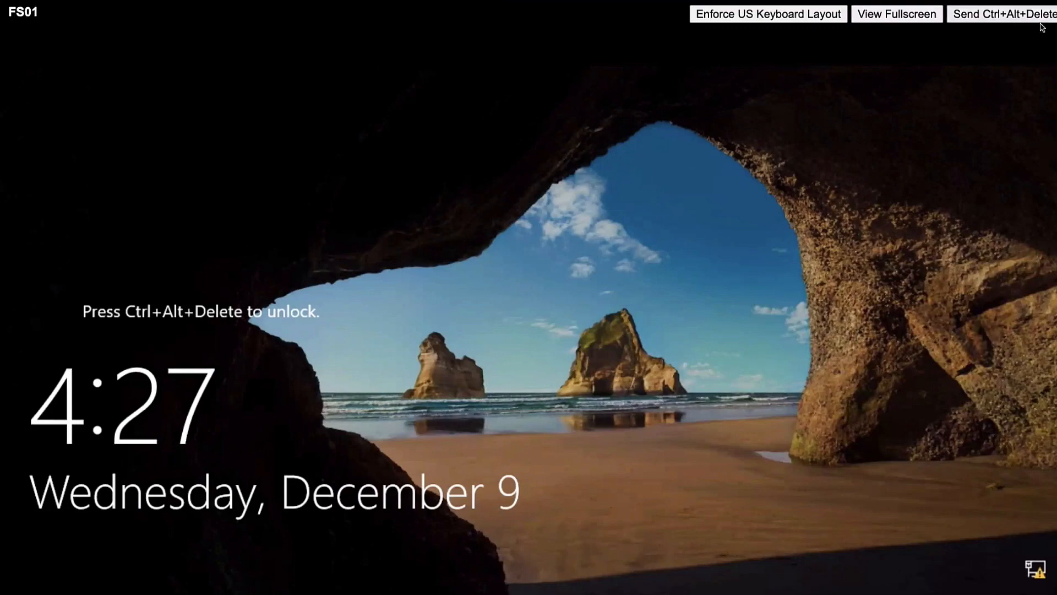
# Unlock FS01 by entering the Administrator account password, and dismiss the Shutdown Event Tracker
pyautogui.click(1014, 17)
pyautogui.click(1015, 15)
pyautogui.click(551, 408)
pyautogui.write('••')
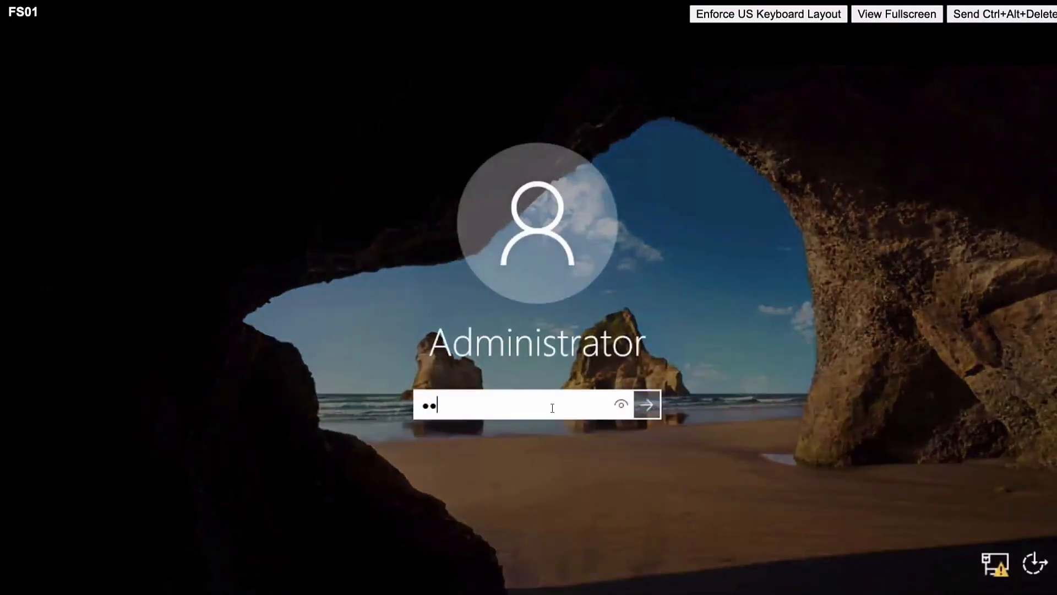
pyautogui.write('••••••••••')
pyautogui.press('Return')
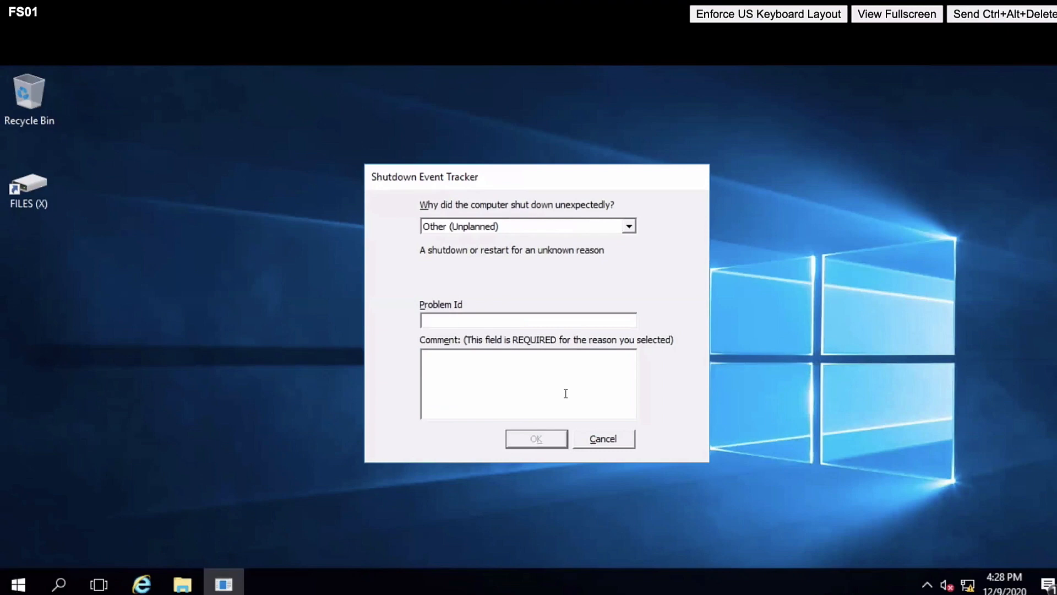
pyautogui.press('Escape')
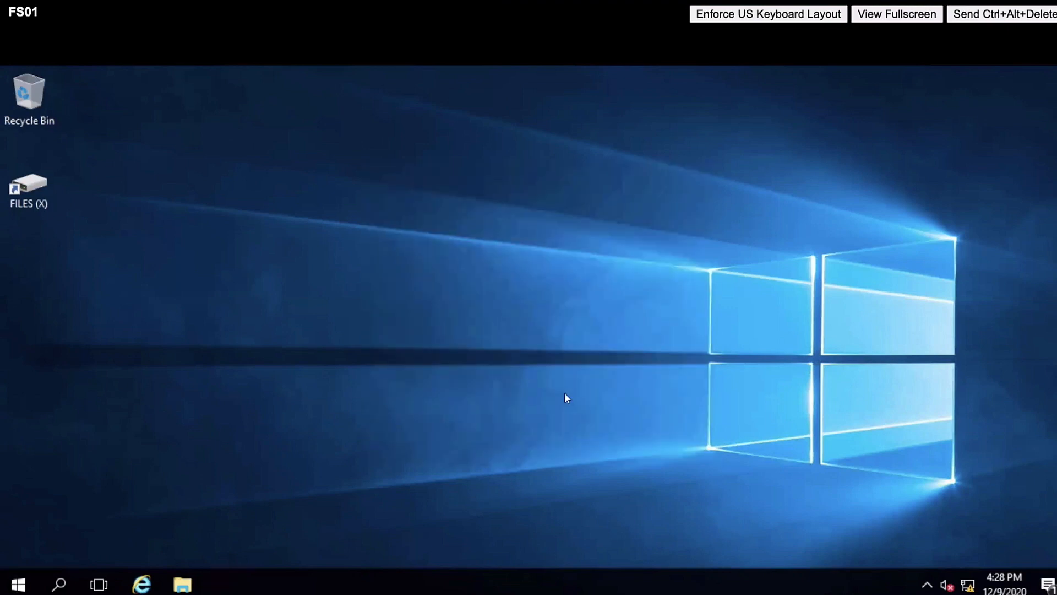
# Duplicate the Data-3 folder within the FILES (X:) drive on FS01
pyautogui.doubleClick(39, 186)
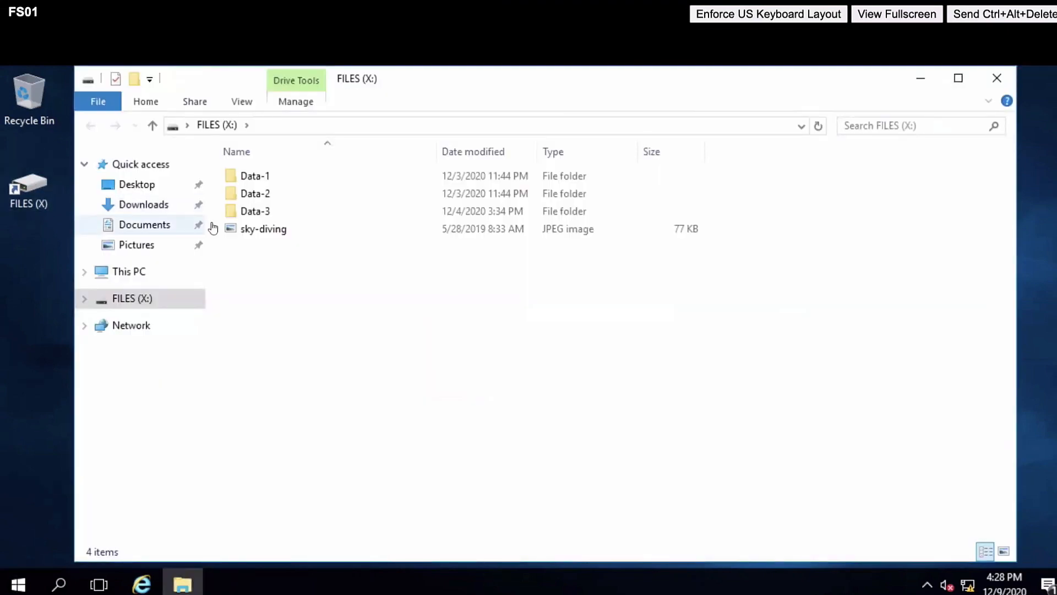
pyautogui.click(233, 214)
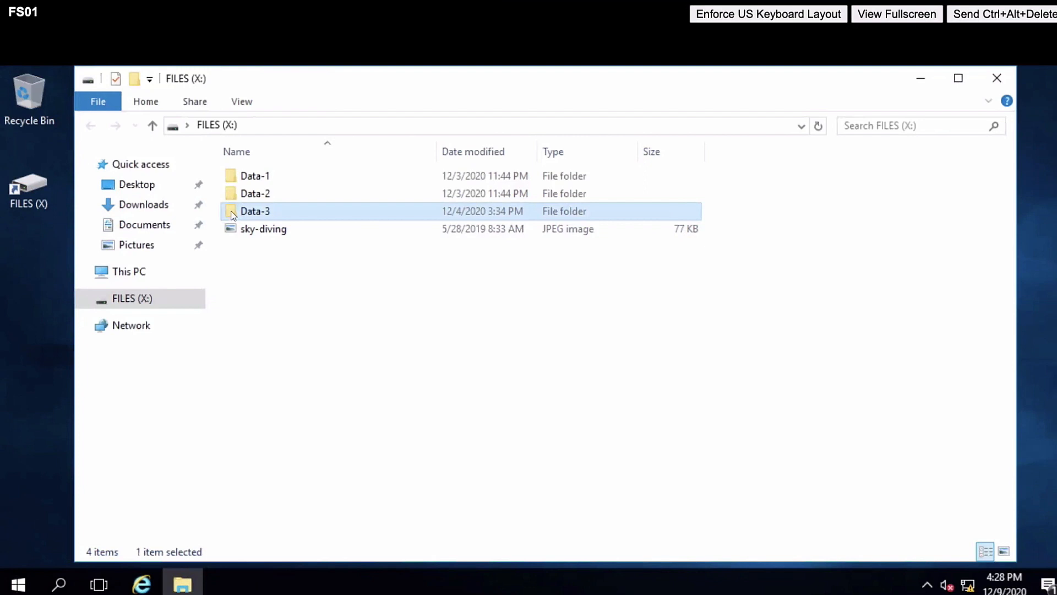
pyautogui.rightClick(233, 215)
pyautogui.click(271, 426)
pyautogui.rightClick(277, 294)
pyautogui.click(326, 406)
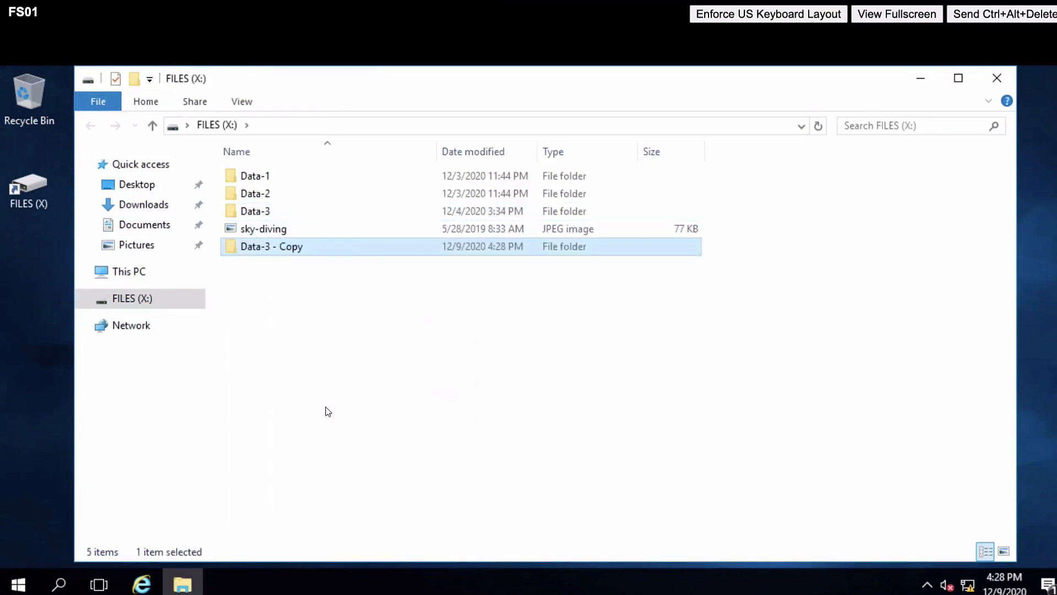
# Rename the copied folder as Data-4 and close the FILES (X:) window
pyautogui.press('F2')
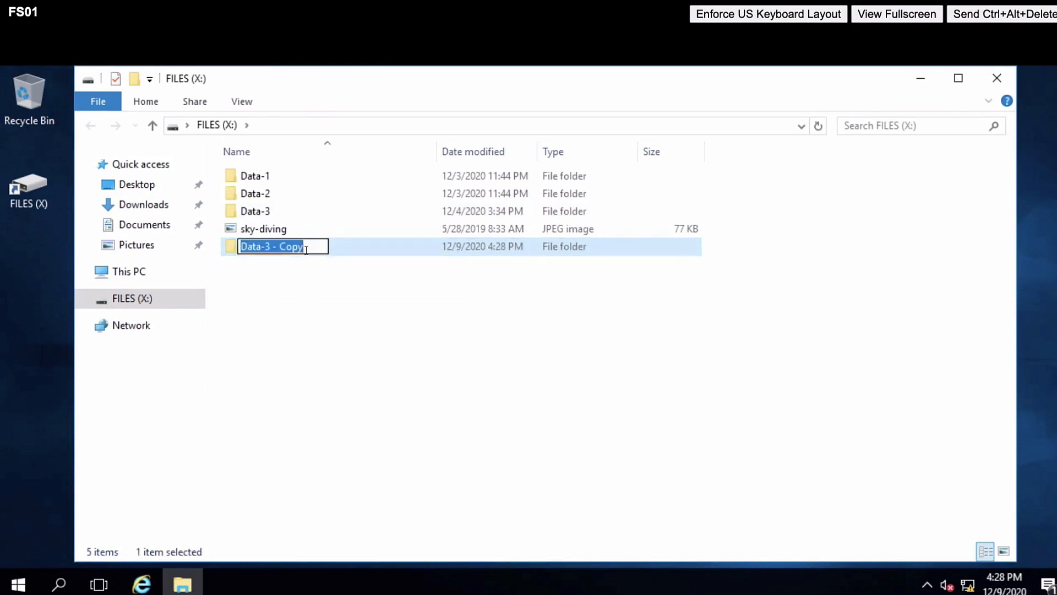
pyautogui.press('End')
pyautogui.press('BackSpace')
pyautogui.press('BackSpace')
pyautogui.press('BackSpace')
pyautogui.press('BackSpace')
pyautogui.press('BackSpace')
pyautogui.press('BackSpace')
pyautogui.press('BackSpace')
pyautogui.press('BackSpace')
pyautogui.write('4')
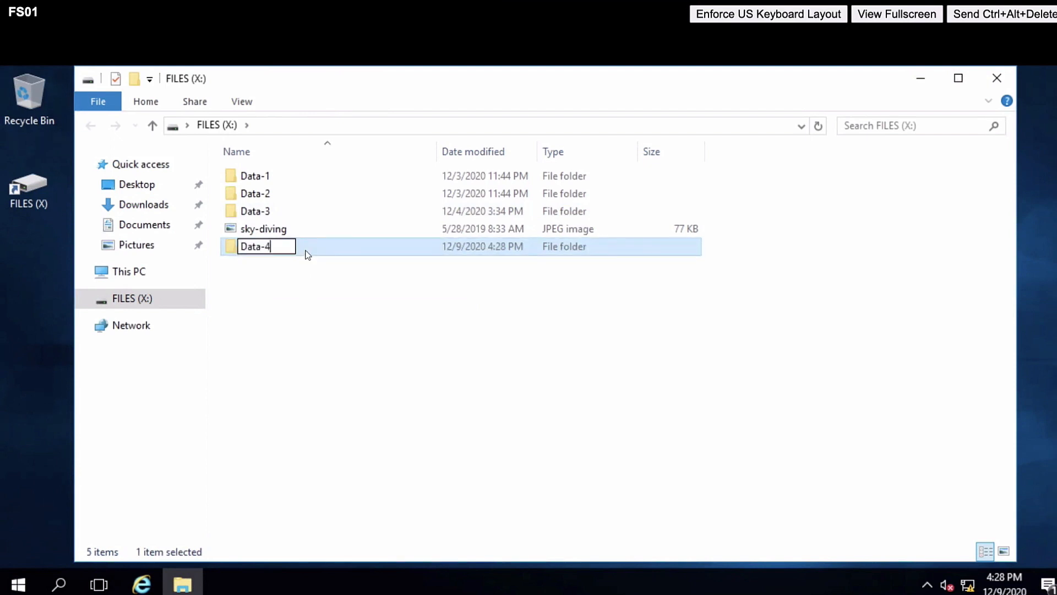
pyautogui.press('Return')
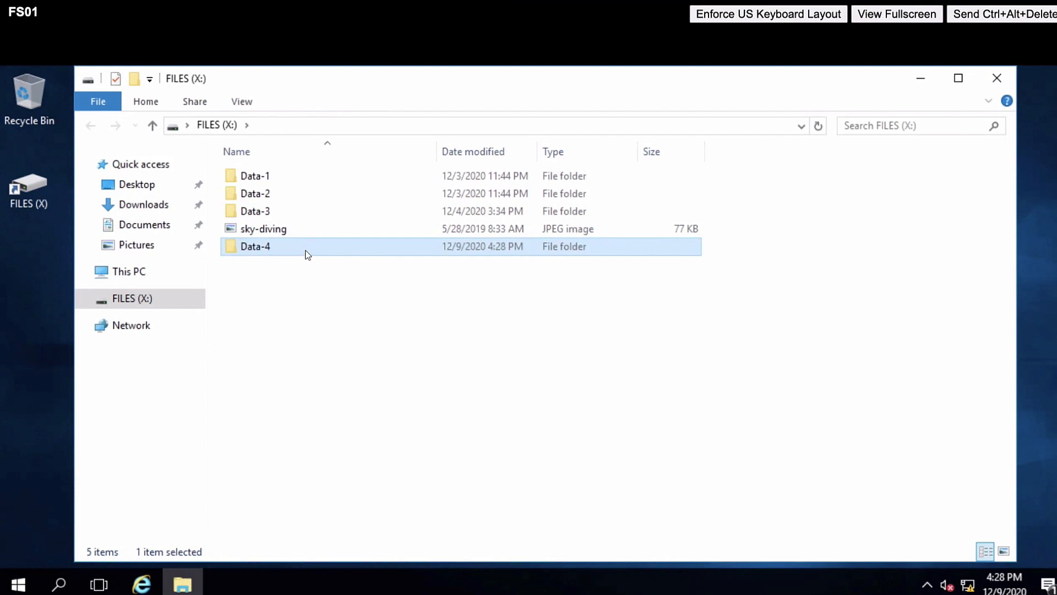
pyautogui.click(997, 78)
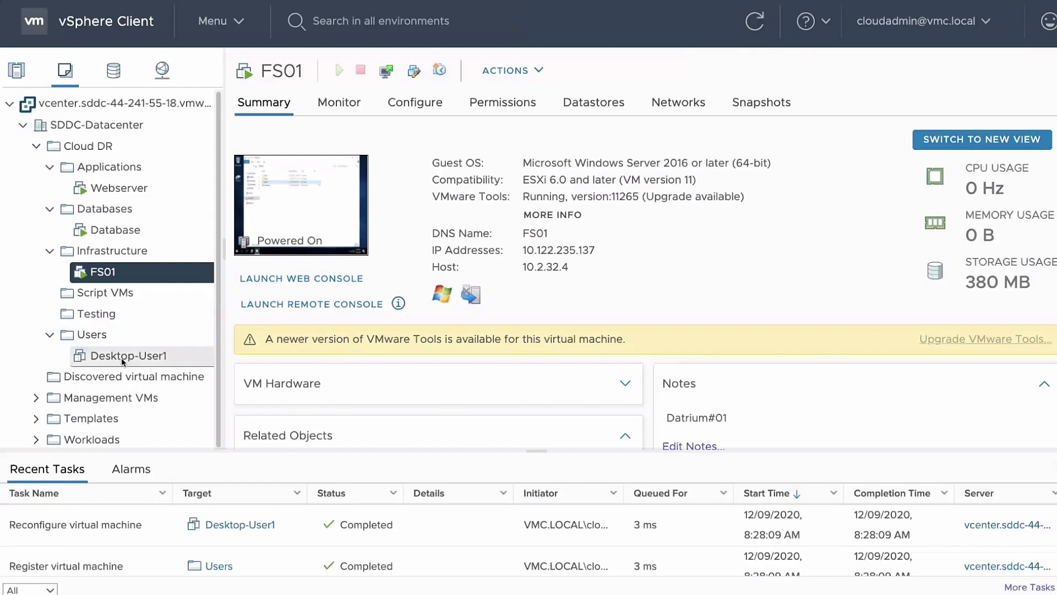
# Power on the Desktop-User1 virtual machine in the Users folder, and return to the Cloud DR folder
pyautogui.click(121, 358)
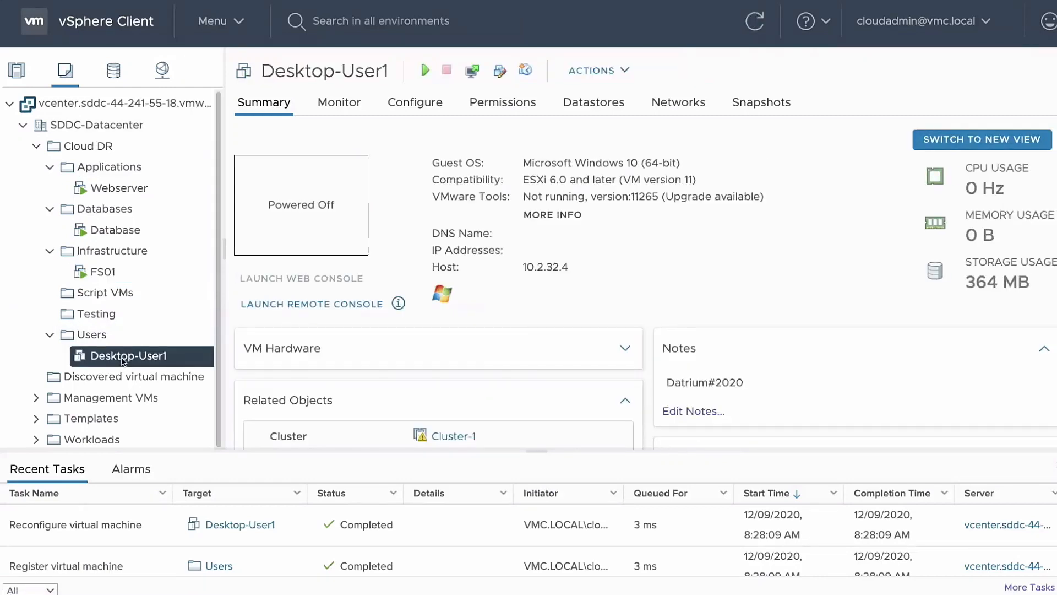
pyautogui.rightClick(123, 361)
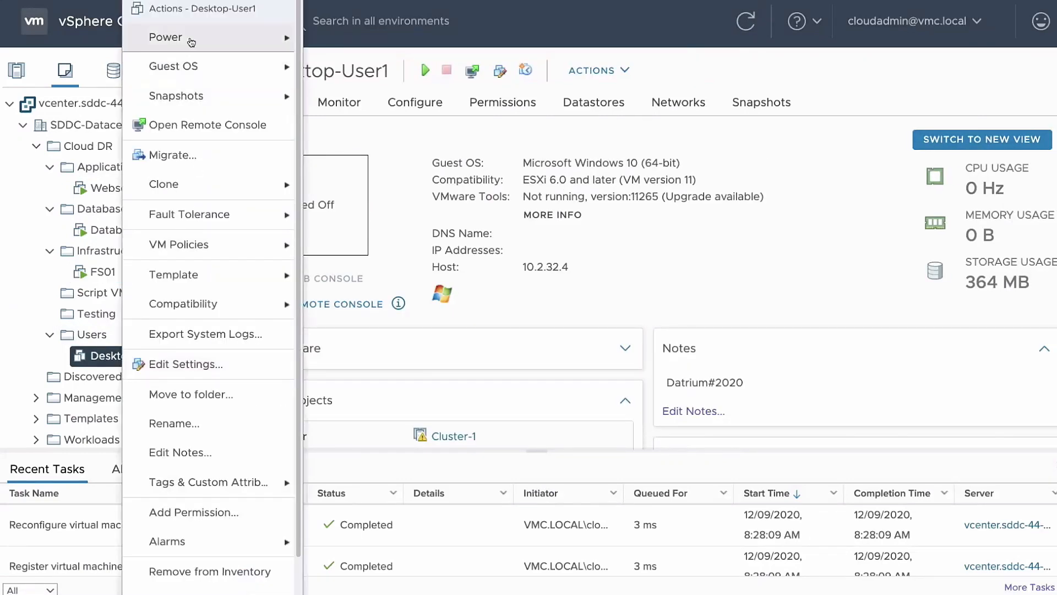
pyautogui.moveTo(191, 43)
pyautogui.click(347, 41)
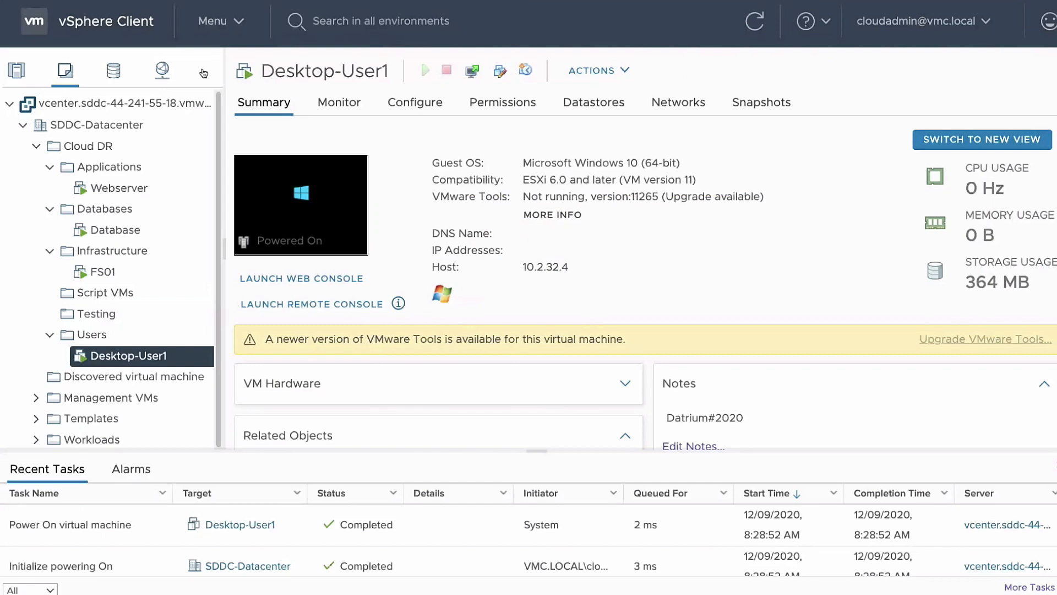
pyautogui.click(95, 146)
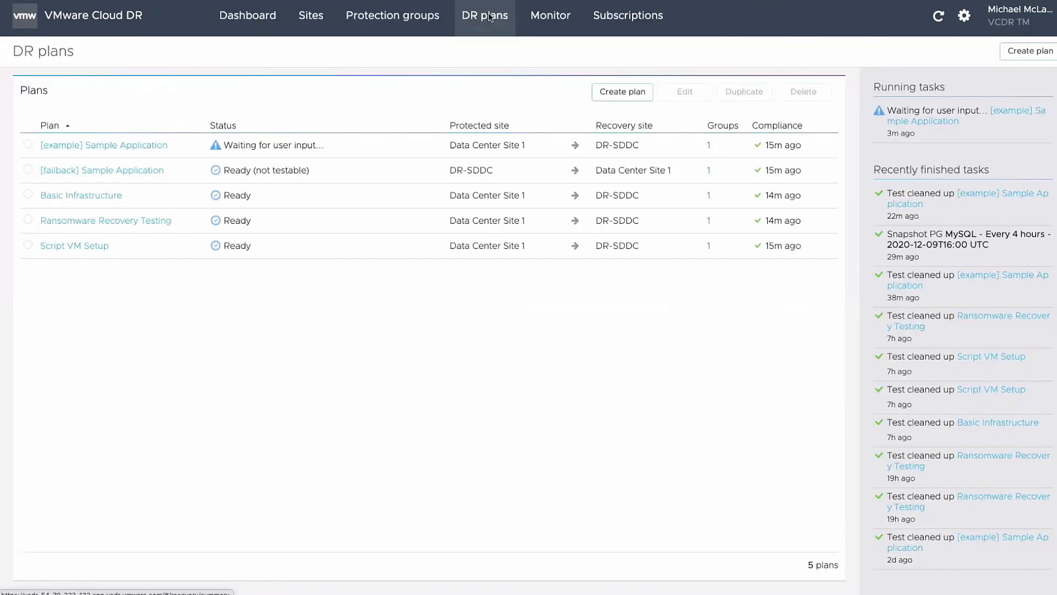
# Continue the [example] Sample Application failover past its user confirmation wait, entering the note "go ahead"
pyautogui.click(114, 144)
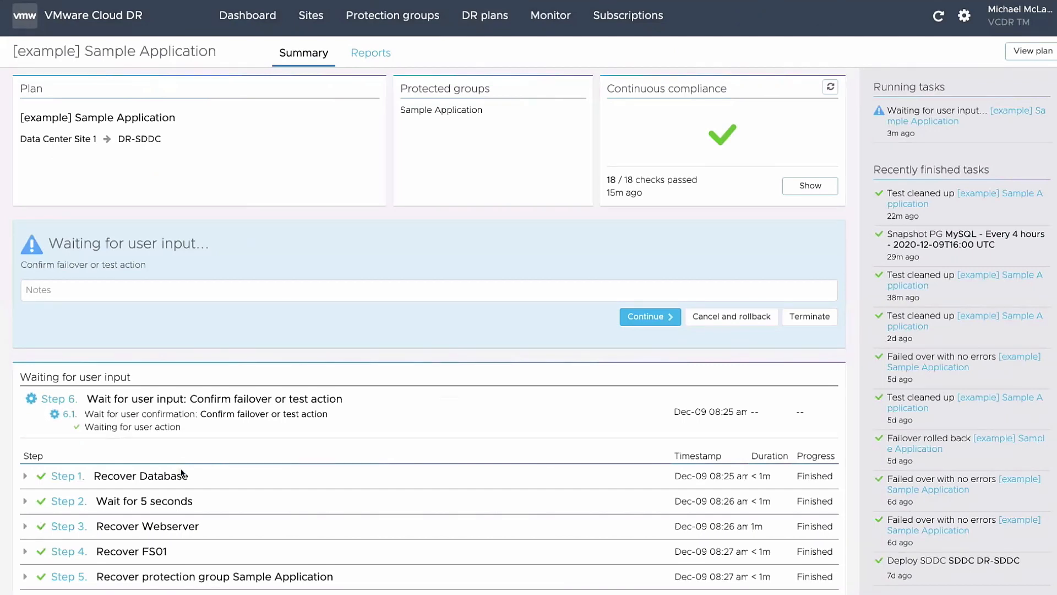
pyautogui.scroll(-2, 206, 482)
pyautogui.scroll(-4, 205, 477)
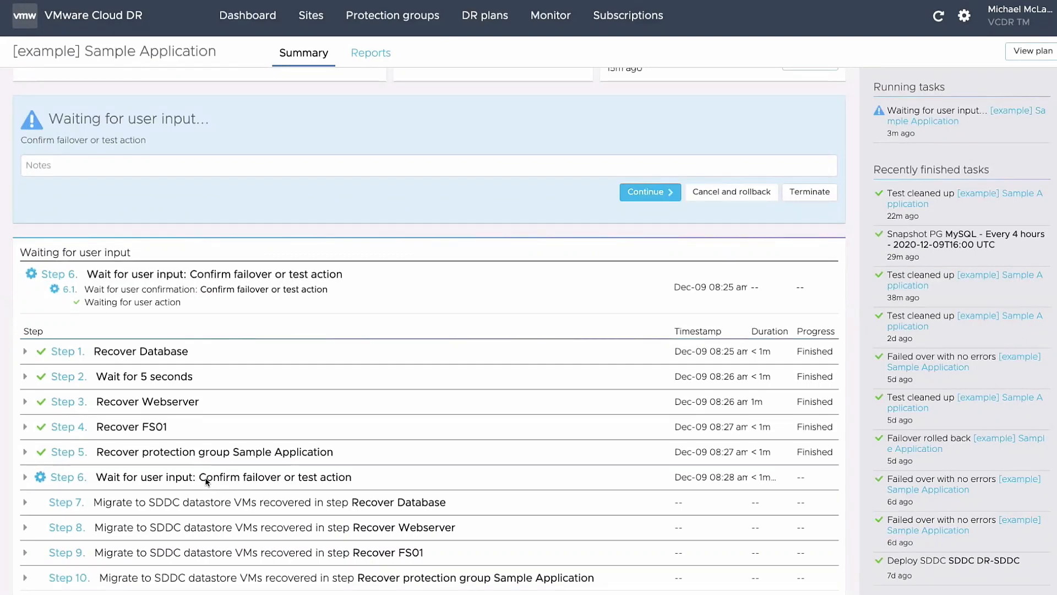
pyautogui.scroll(6, 206, 482)
pyautogui.scroll(-1, 206, 465)
pyautogui.click(221, 291)
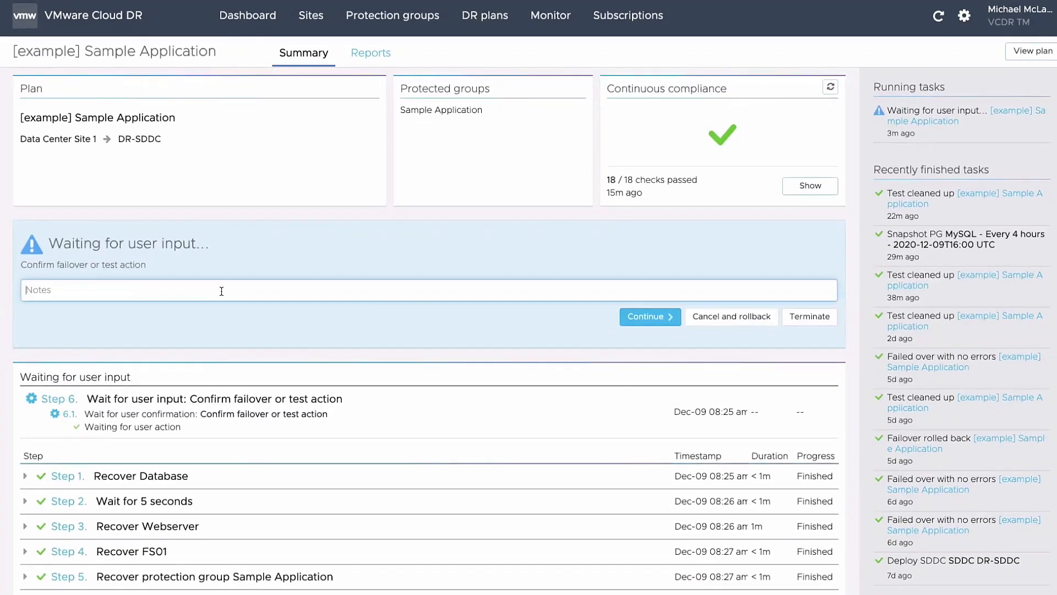
pyautogui.write('go ahed')
pyautogui.press('BackSpace')
pyautogui.write('ad')
pyautogui.click(648, 321)
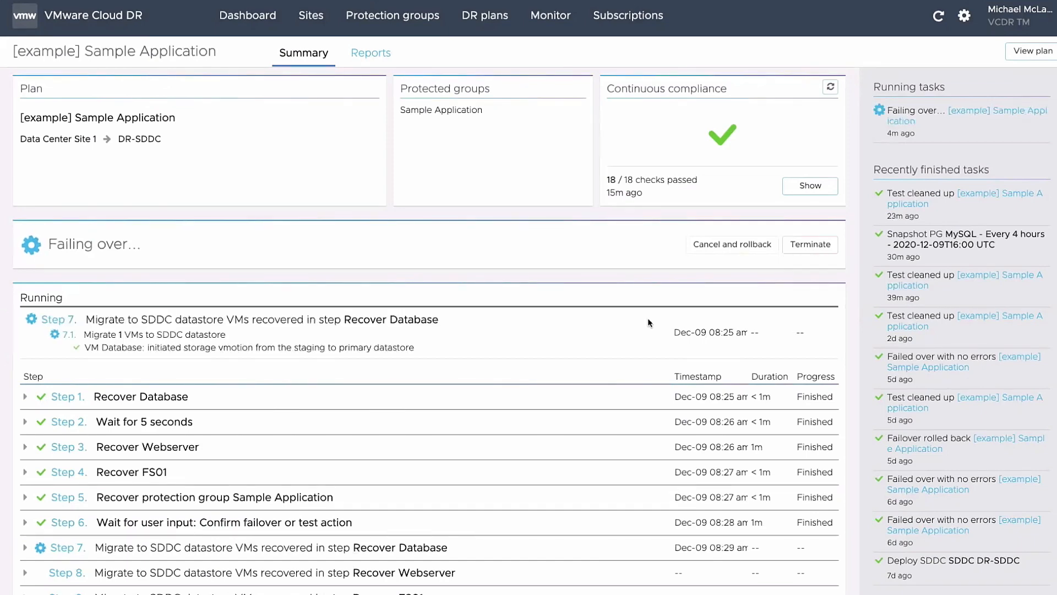
# Commit the failover with the failover note "all good" and the confirmation text COMMIT FAILOVER, without creating a failback plan
pyautogui.scroll(-1, 641, 321)
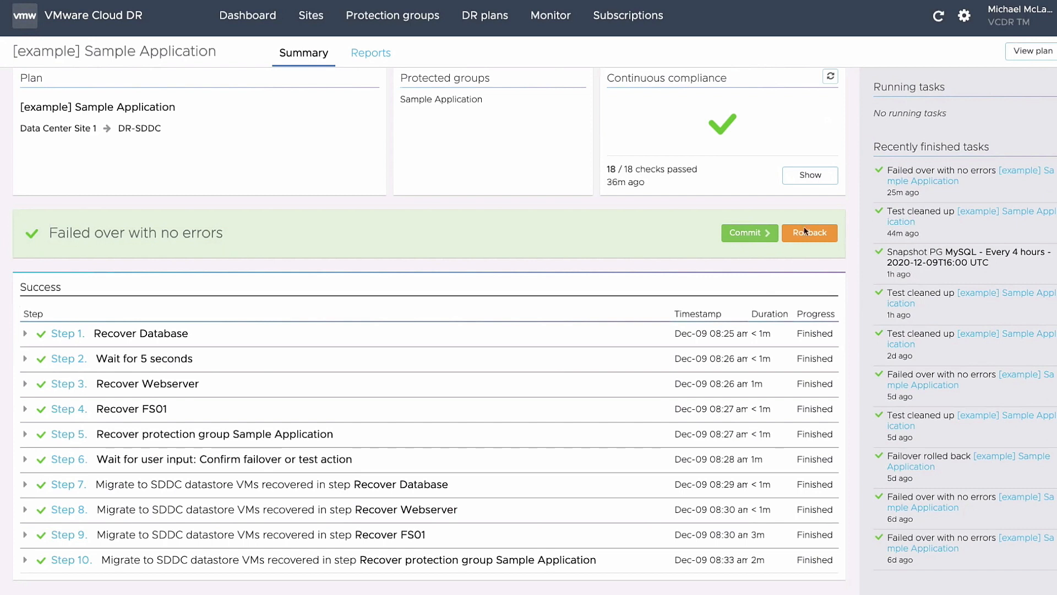
pyautogui.click(751, 232)
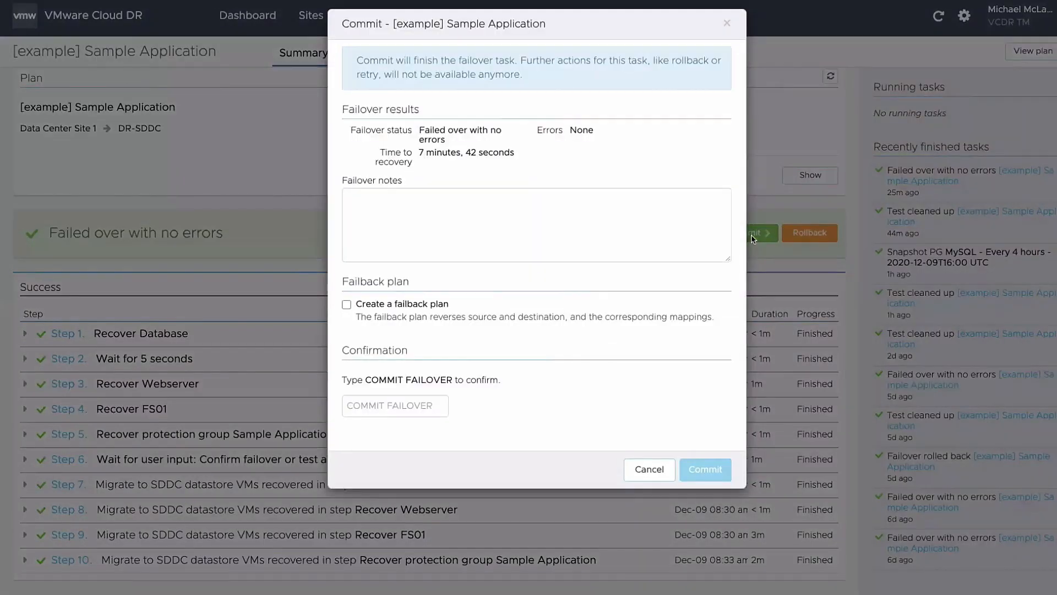
pyautogui.click(378, 406)
pyautogui.write('COMMIT ')
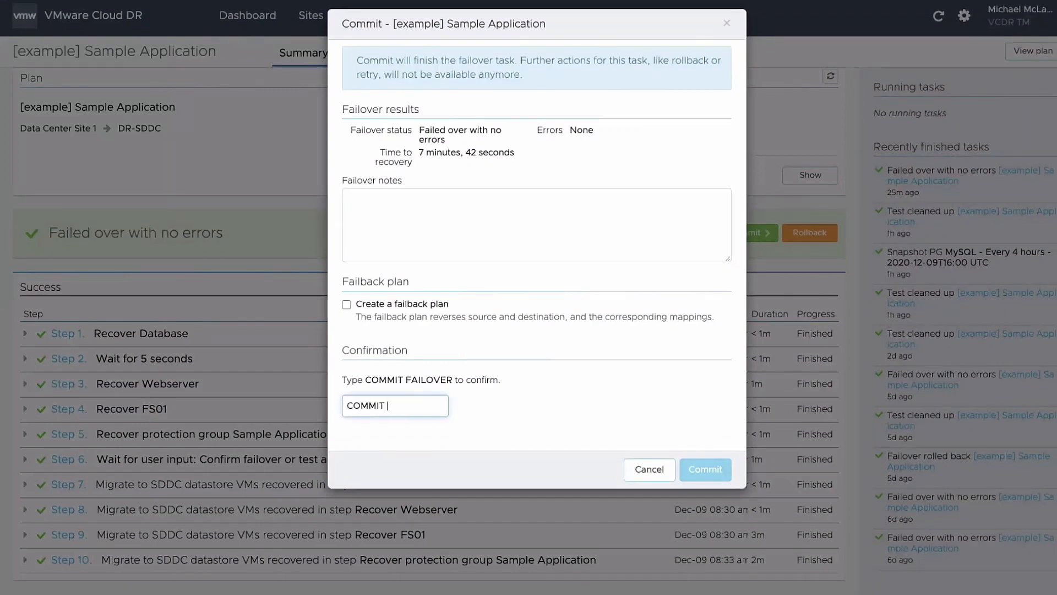
pyautogui.write('FAILOVER')
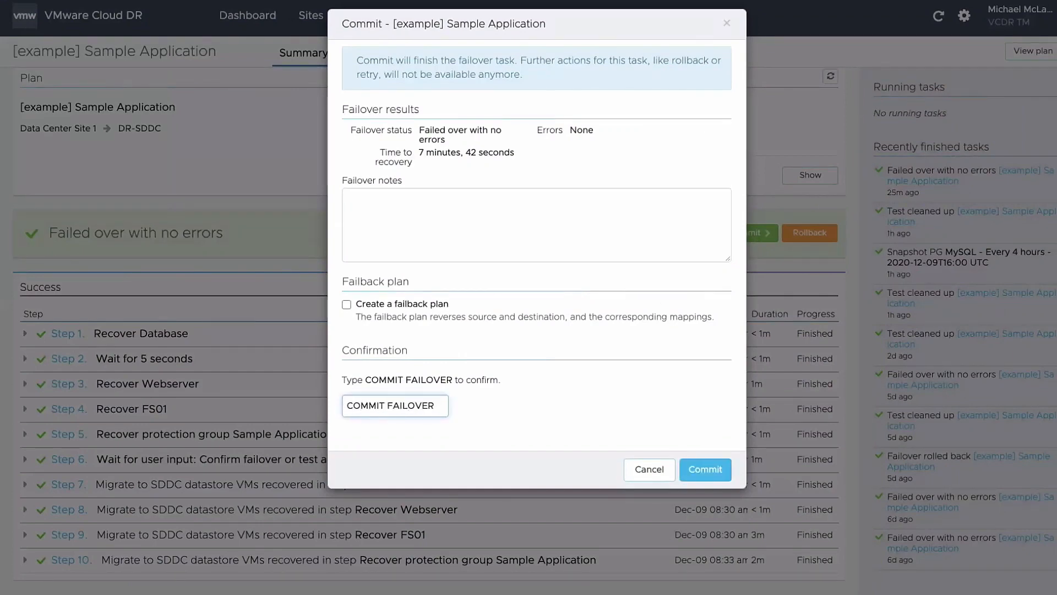
pyautogui.click(461, 220)
pyautogui.write('all good')
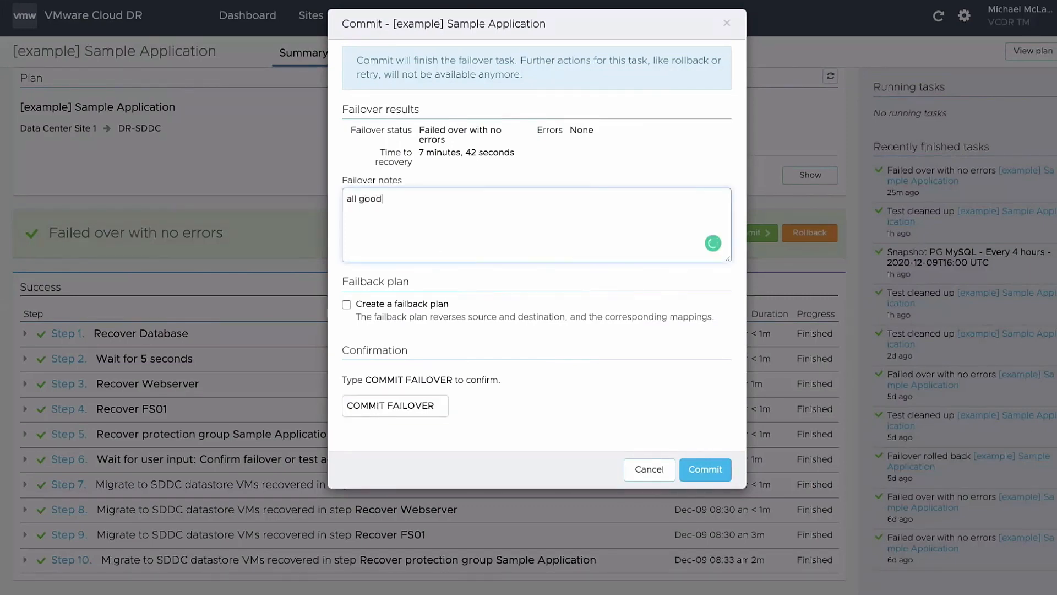
pyautogui.click(711, 484)
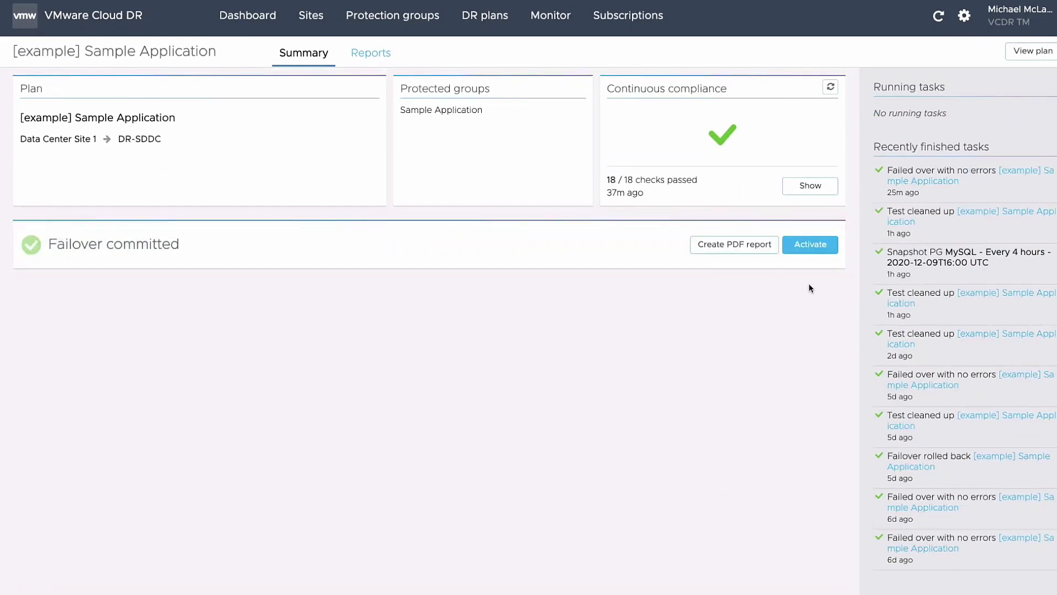
# Create a PDF report for the Dec-09 08:25 am failover run of the plan and open the downloaded file
pyautogui.click(371, 59)
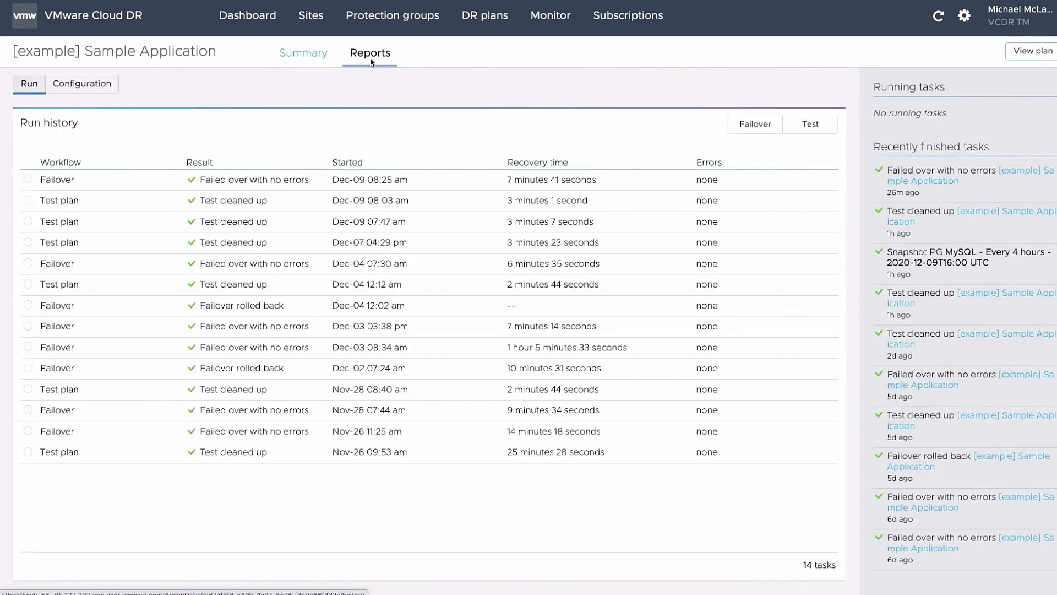
pyautogui.click(28, 180)
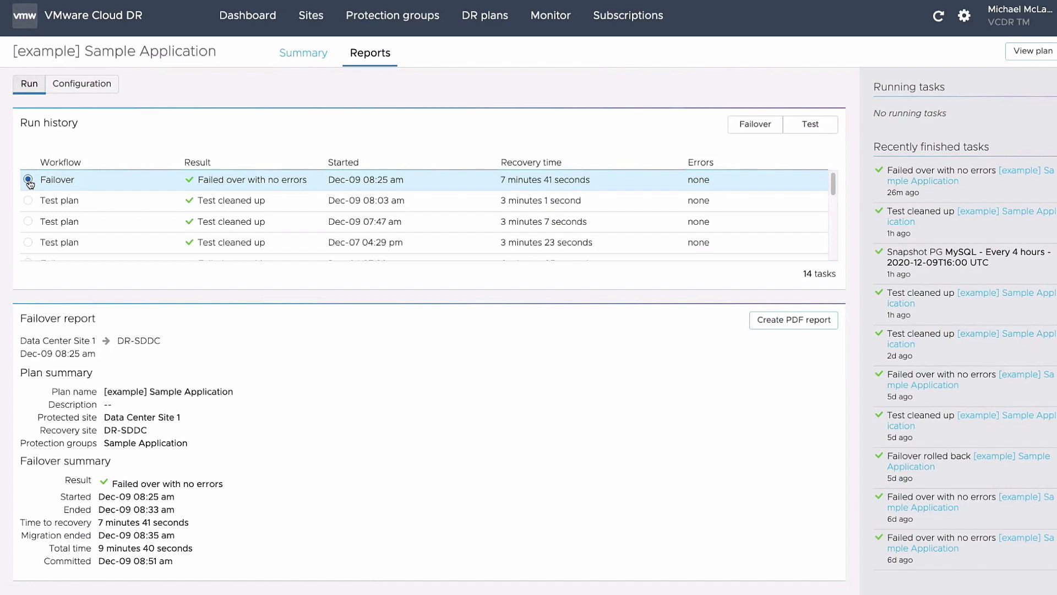
pyautogui.click(762, 329)
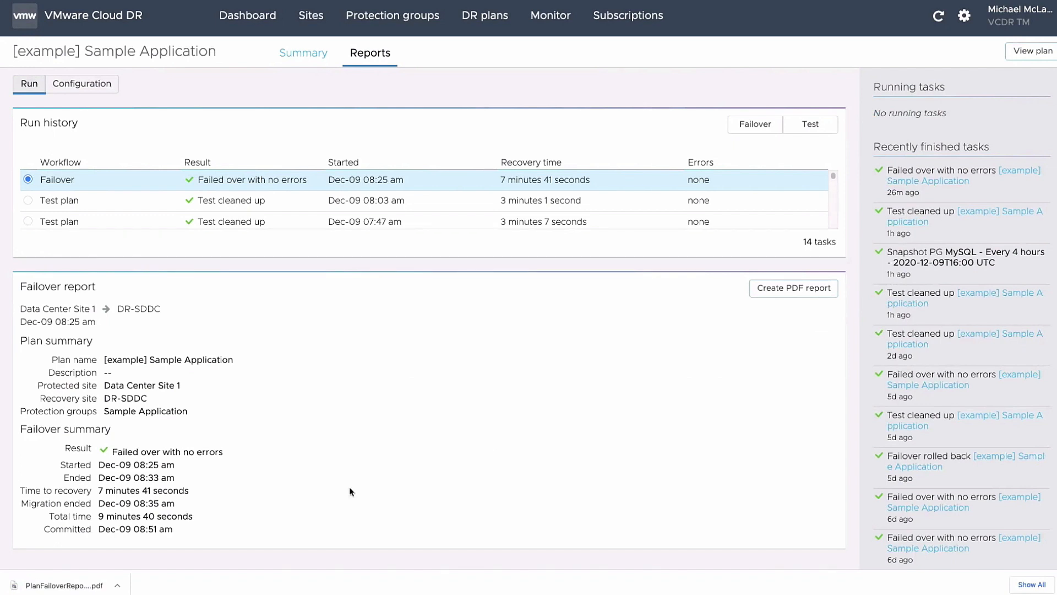
pyautogui.click(60, 585)
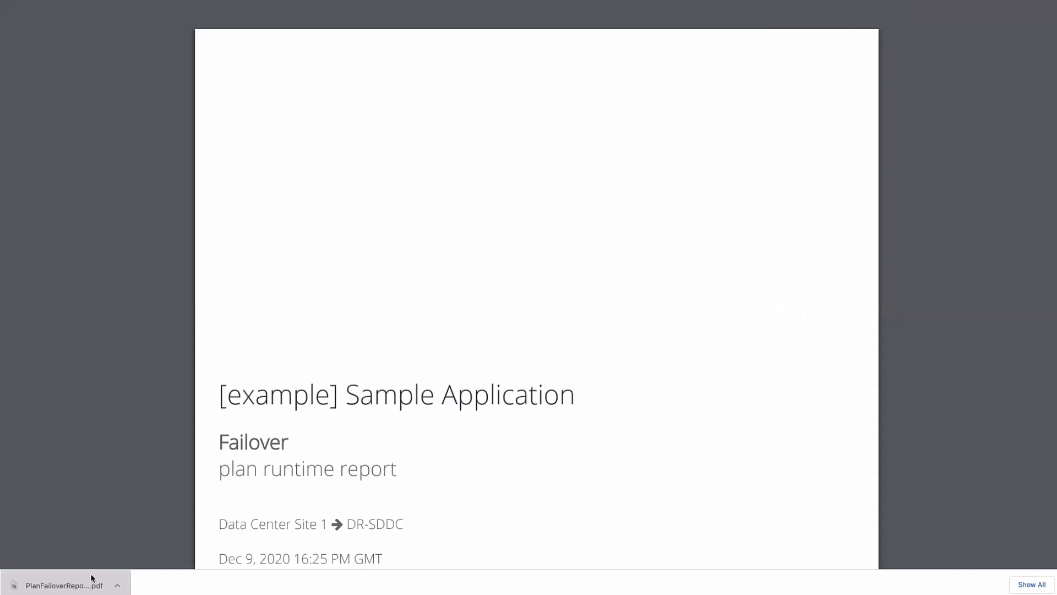
# Read through the failover report from its contents and plan summary to the action log, and return to the plan's summary
pyautogui.scroll(-10, 154, 489)
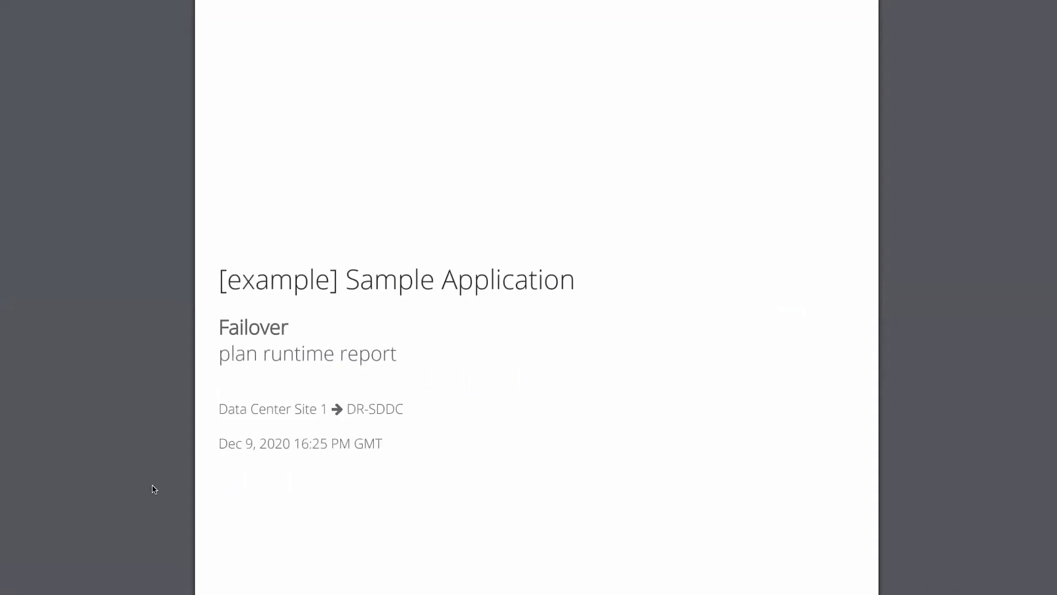
pyautogui.scroll(-12, 155, 489)
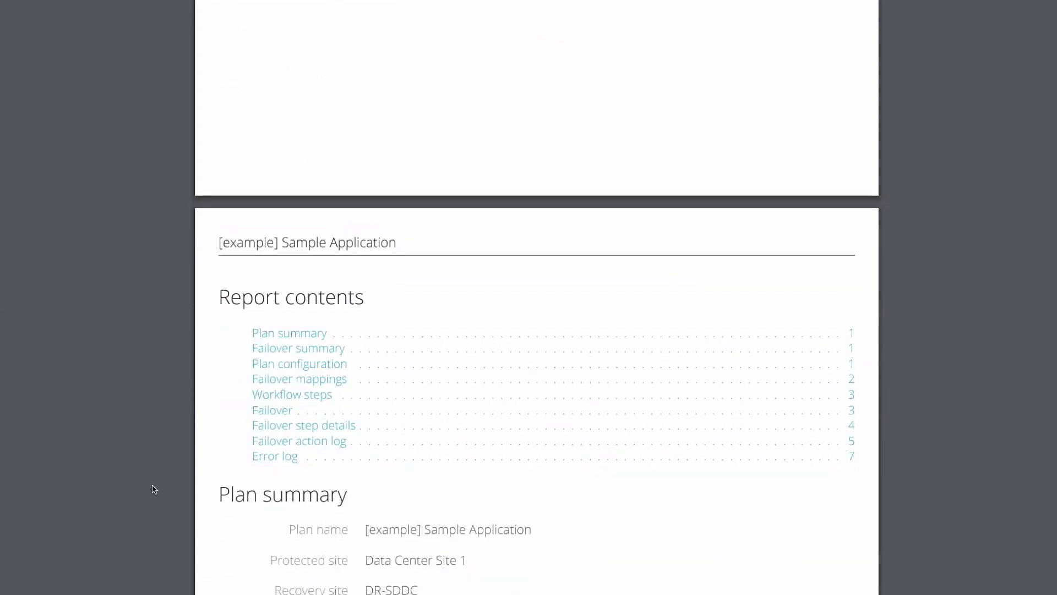
pyautogui.scroll(-1, 154, 489)
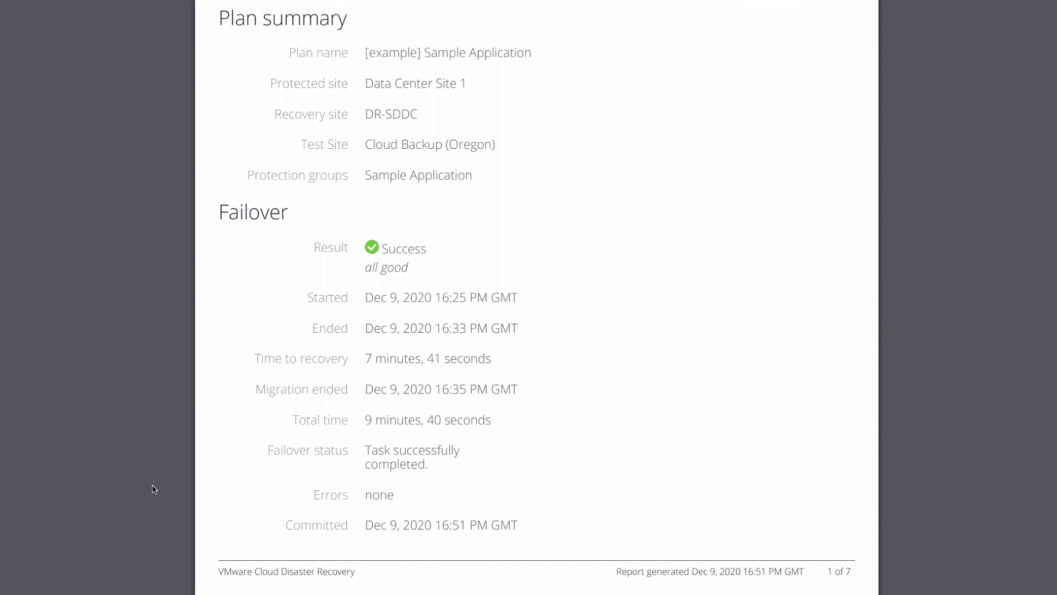
pyautogui.scroll(-13, 155, 489)
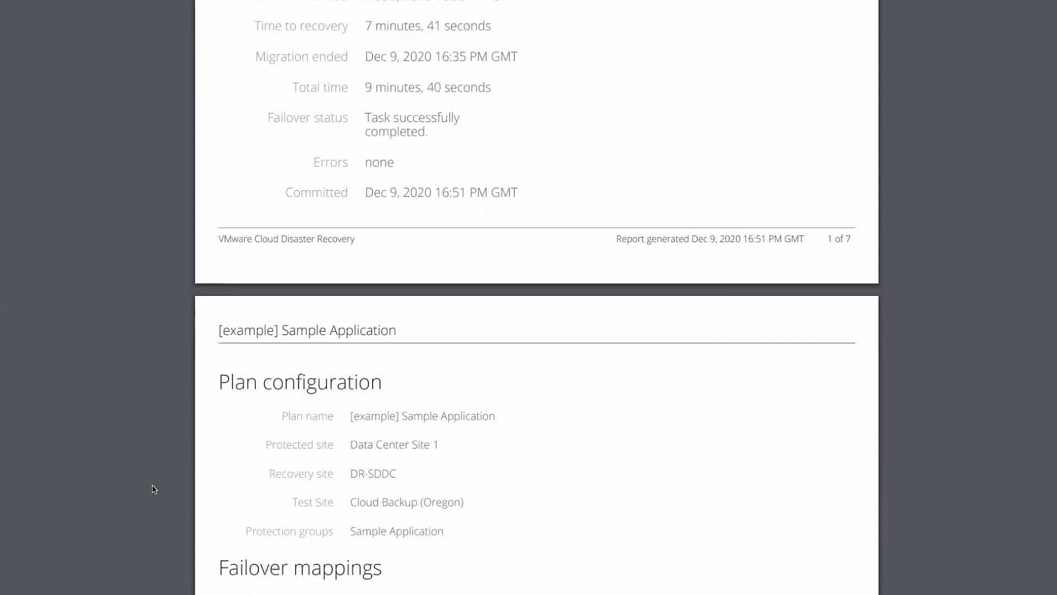
pyautogui.scroll(-3, 155, 489)
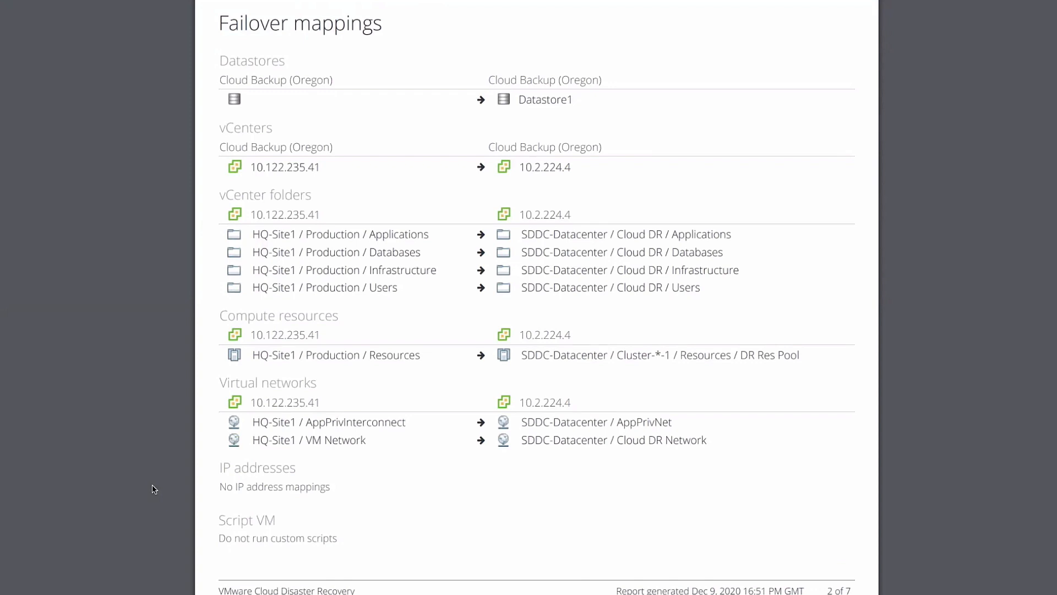
pyautogui.scroll(-10, 155, 489)
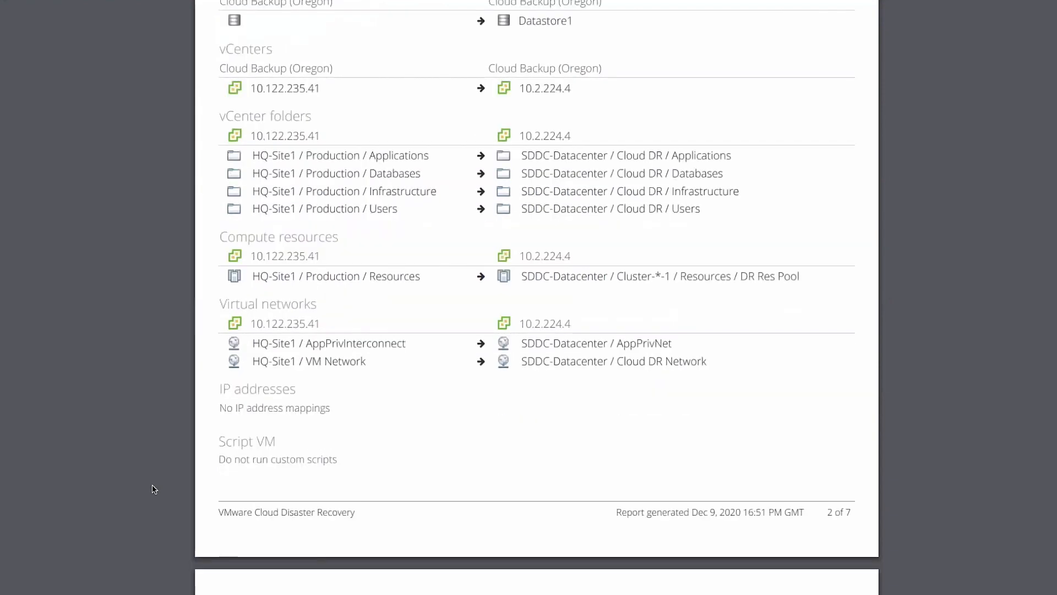
pyautogui.scroll(-2, 154, 489)
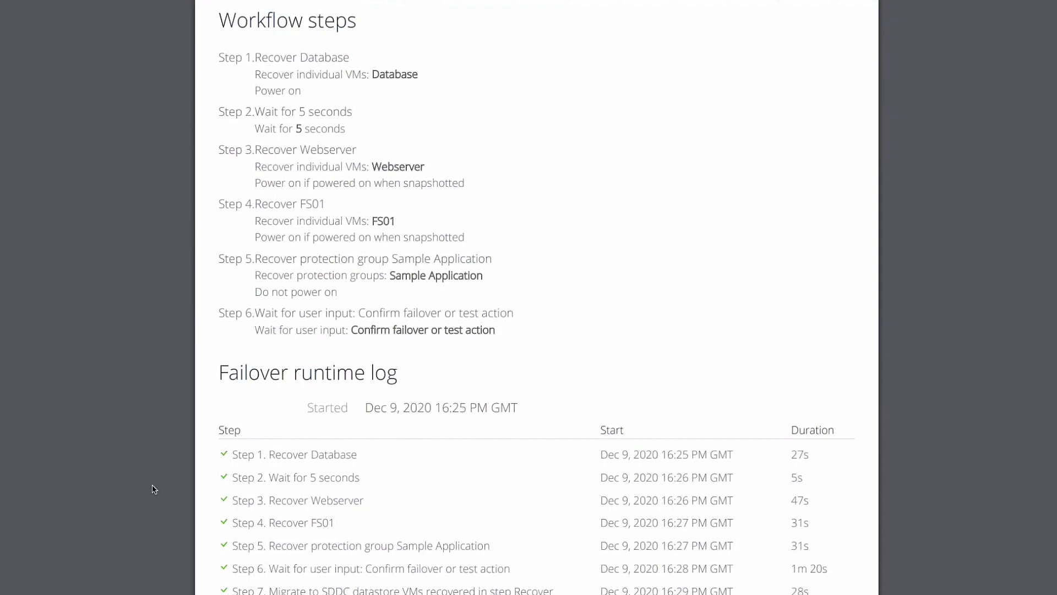
pyautogui.scroll(-15, 154, 489)
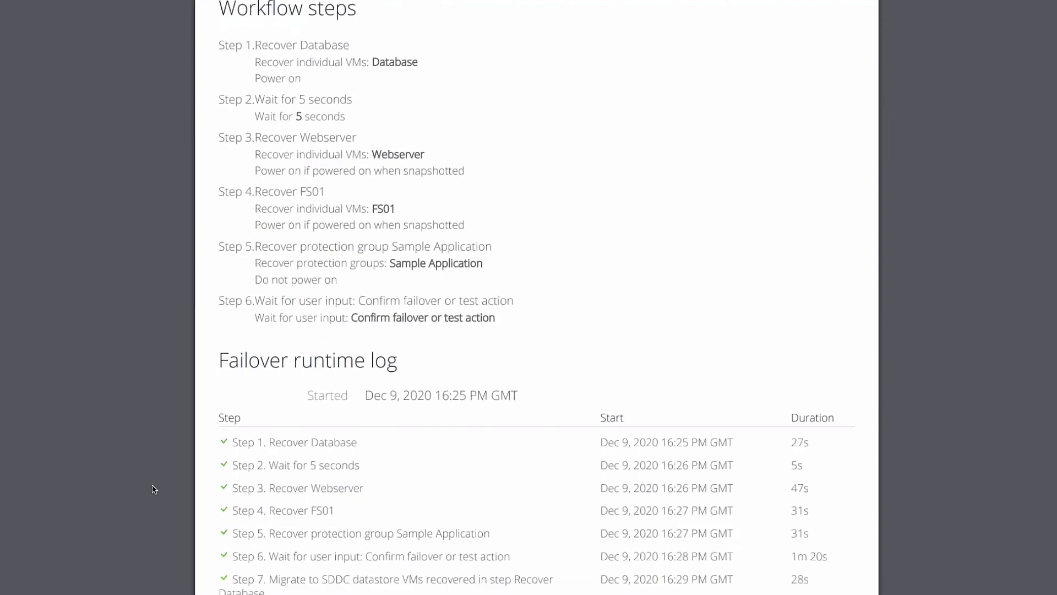
pyautogui.scroll(-15, 155, 489)
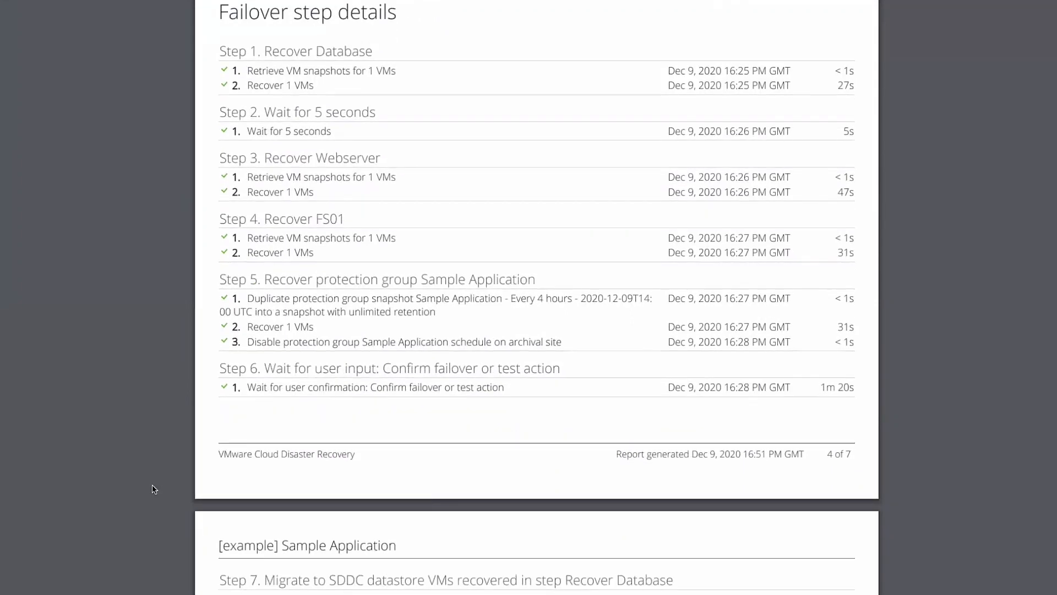
pyautogui.scroll(-14, 154, 489)
pyautogui.scroll(-20, 155, 489)
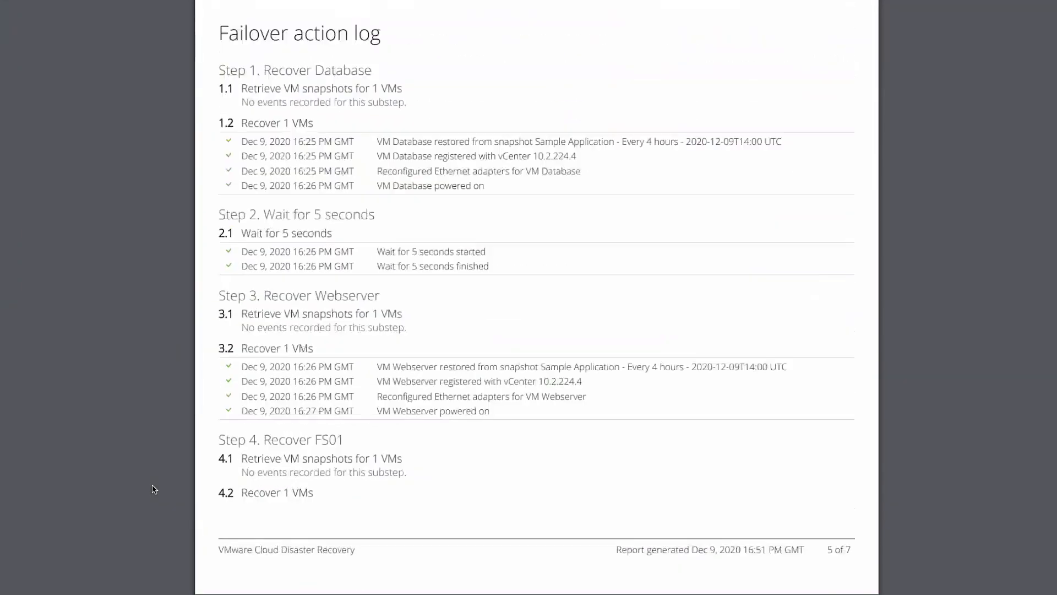
pyautogui.scroll(-20, 154, 490)
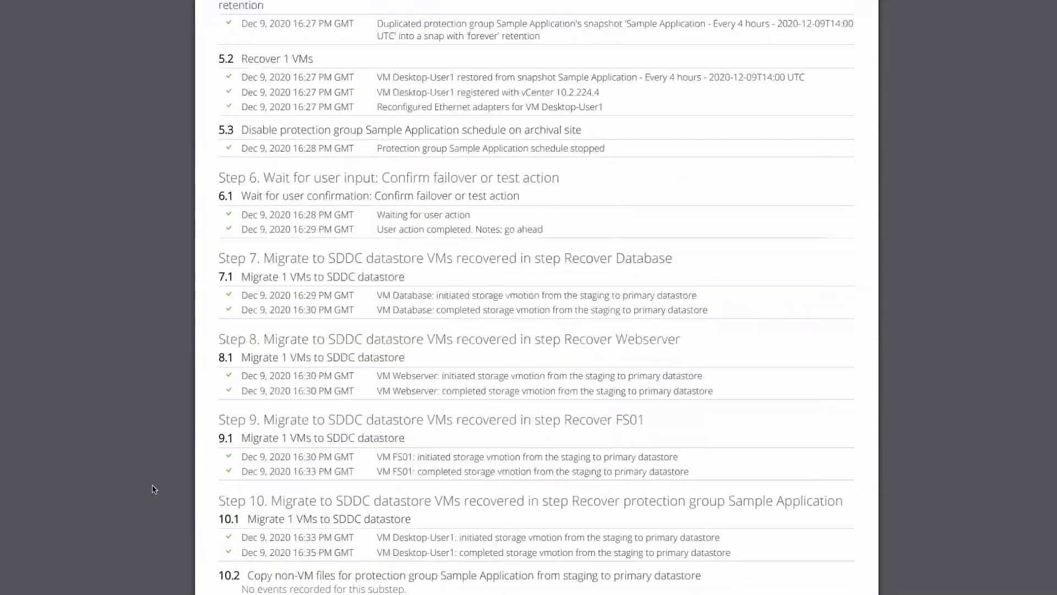
pyautogui.scroll(-4, 154, 489)
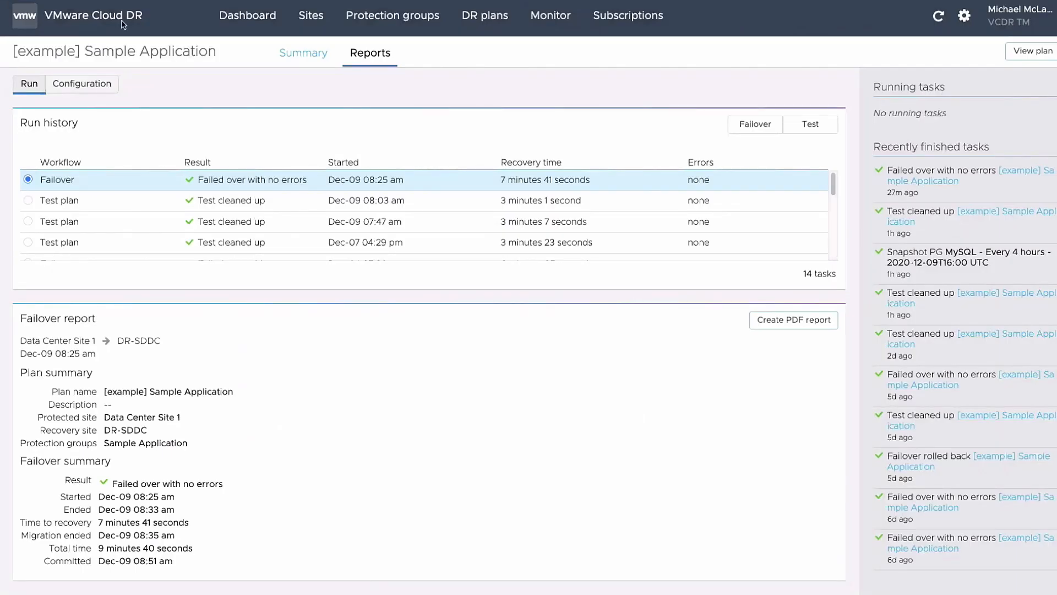
pyautogui.click(302, 53)
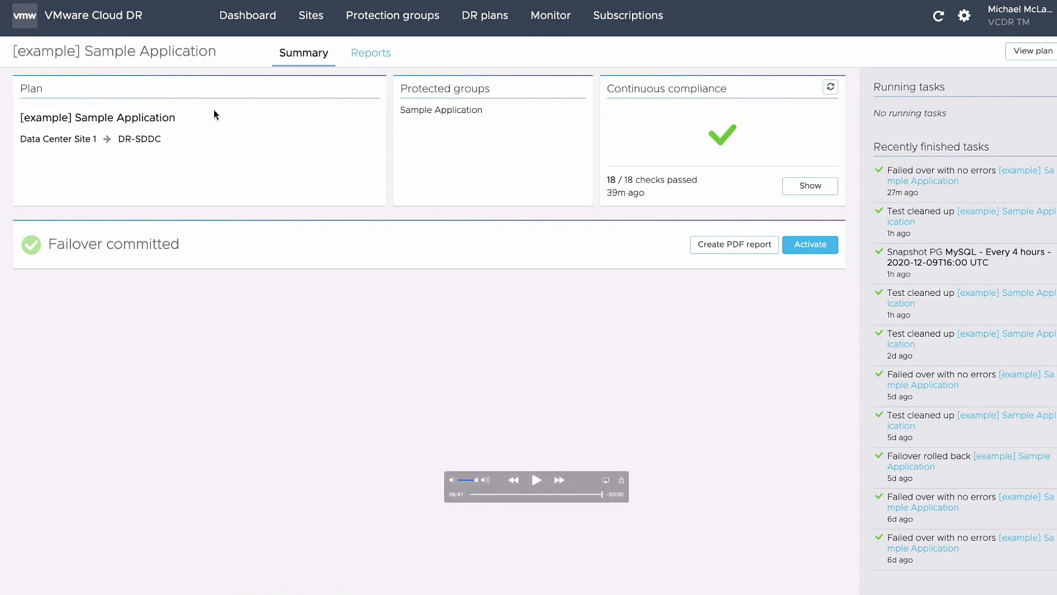
pyautogui.moveTo(99, 1)
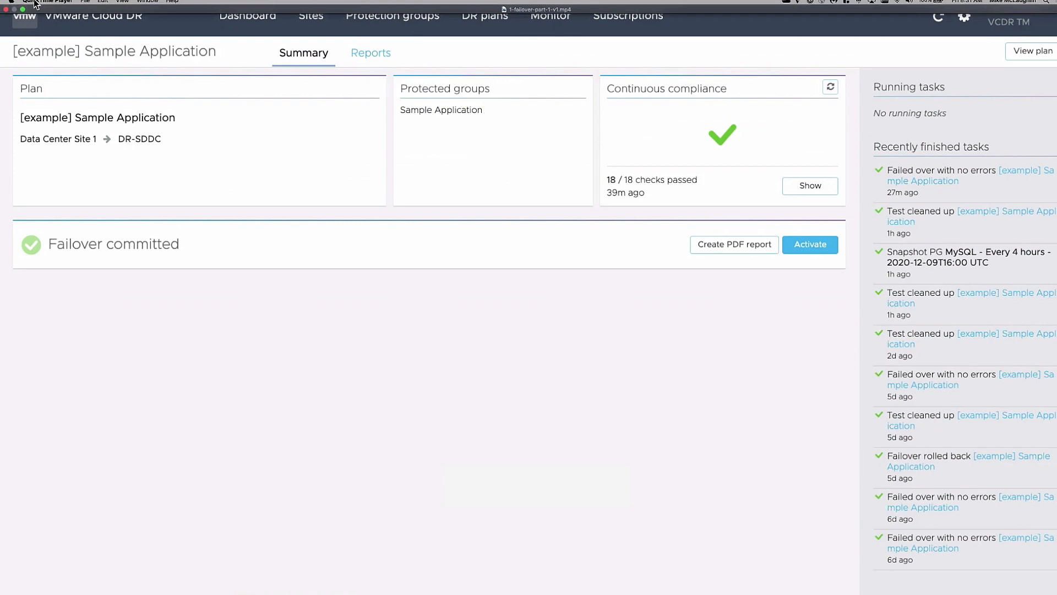
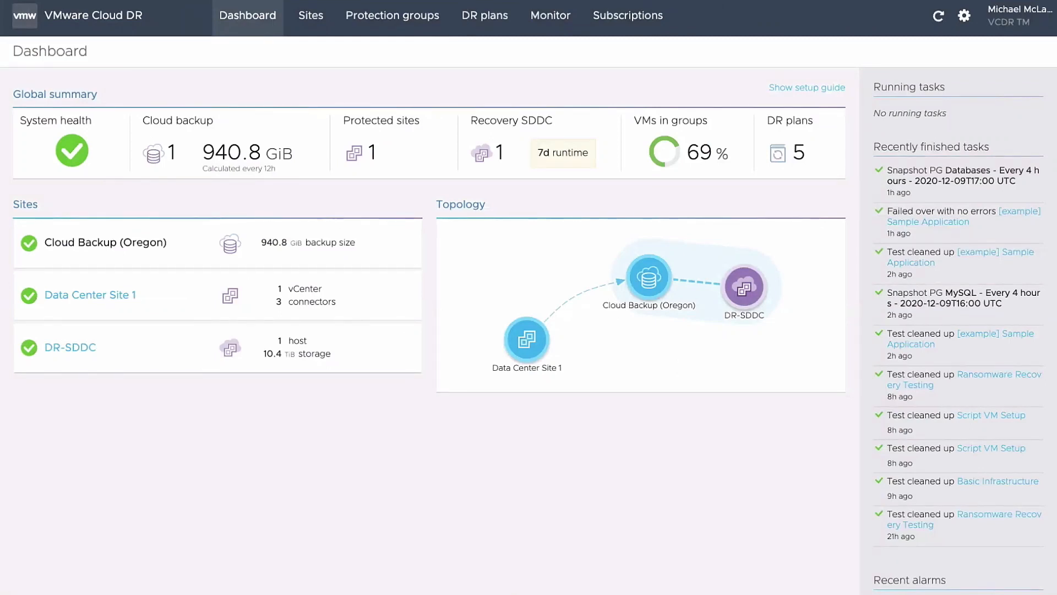
# Open the [failback] Sample Application plan and start its failover from VMC, accepting the compliance check and default runtime settings
pyautogui.click(488, 22)
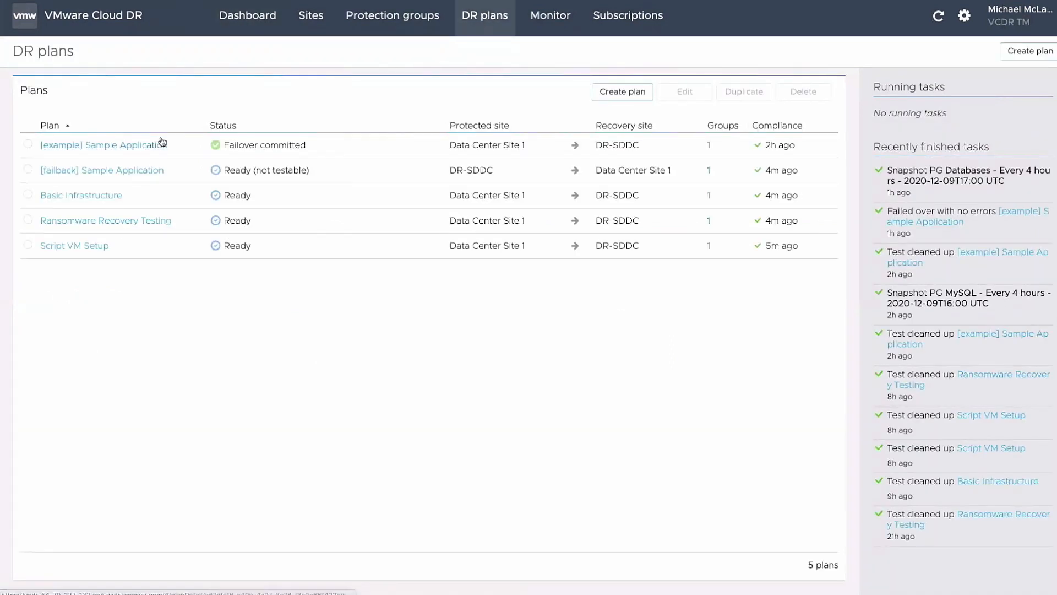
pyautogui.click(113, 171)
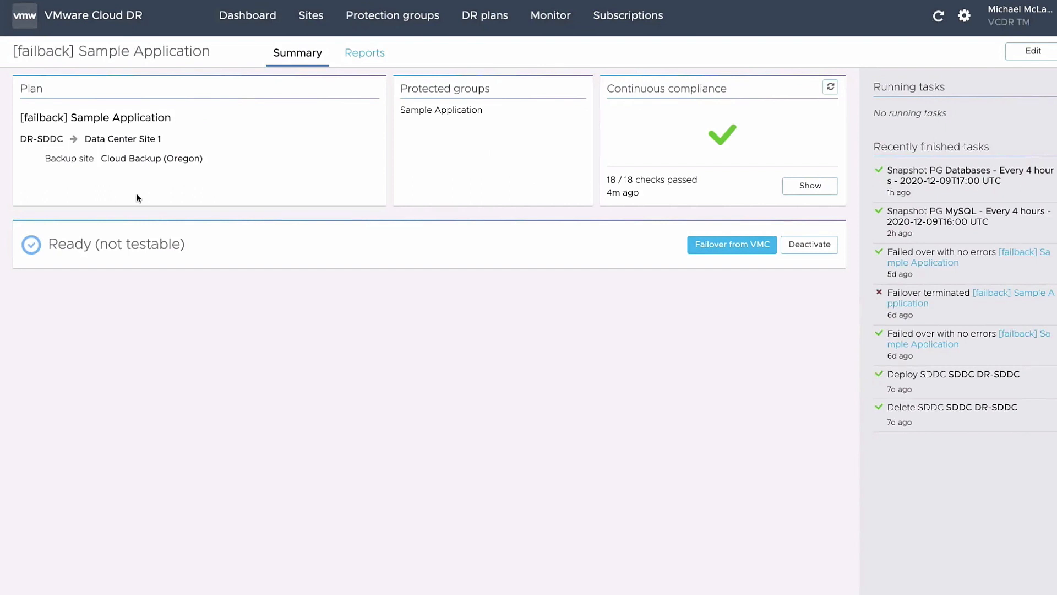
pyautogui.click(742, 252)
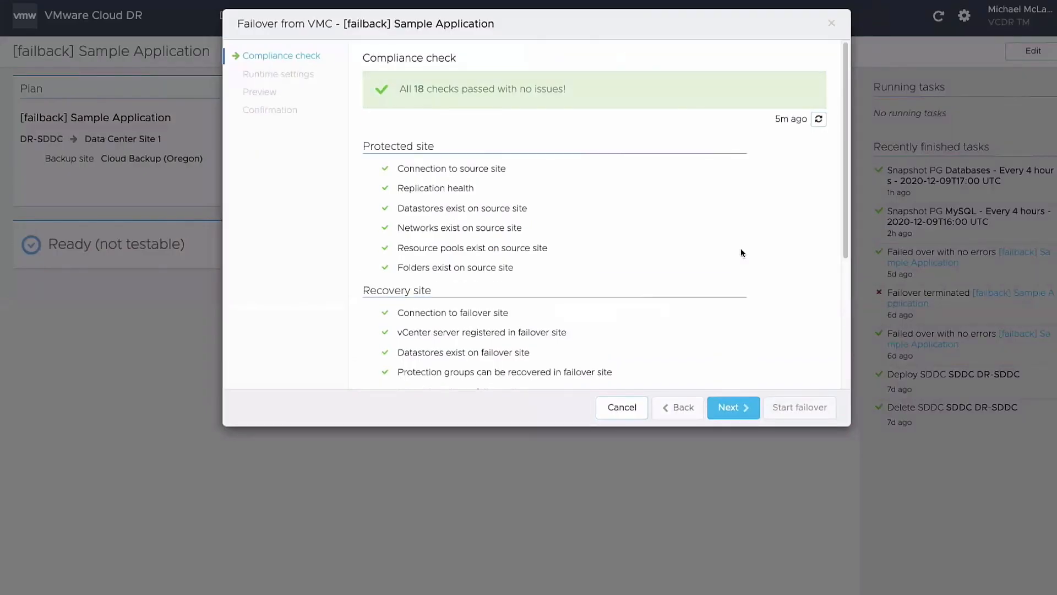
pyautogui.click(734, 410)
pyautogui.click(734, 410)
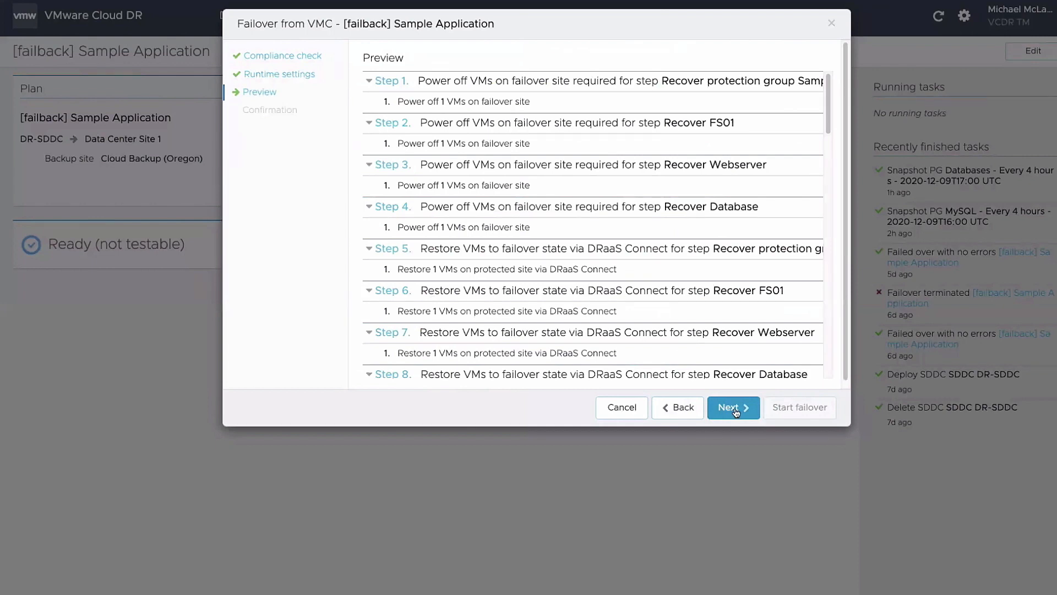
# Review the previewed failback steps, from powering off the VMs through recovery to the final deletions on the protected site
pyautogui.scroll(-5, 736, 202)
pyautogui.scroll(-4, 736, 202)
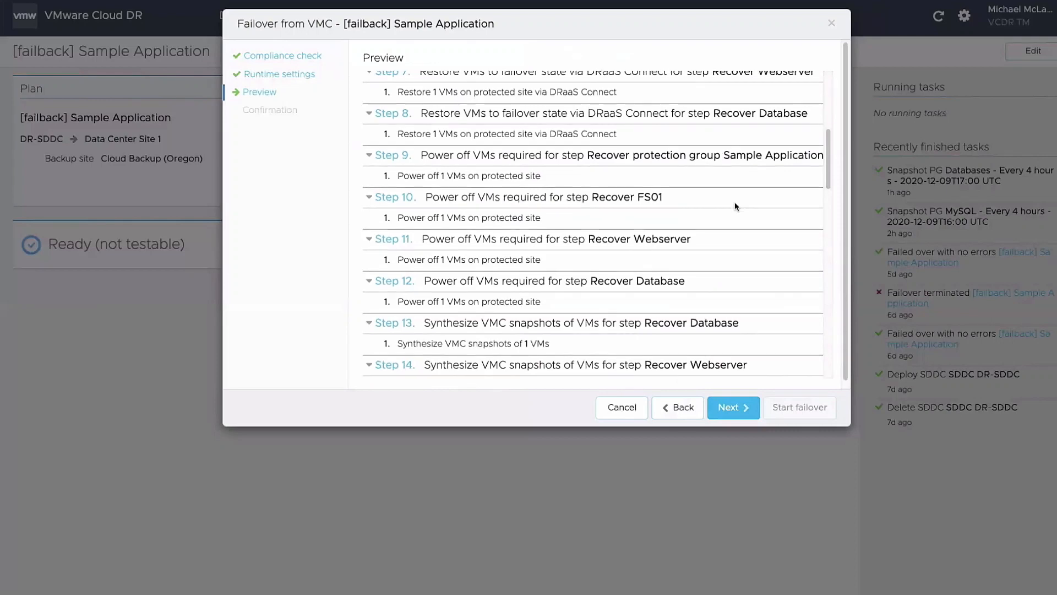
pyautogui.scroll(-1, 735, 206)
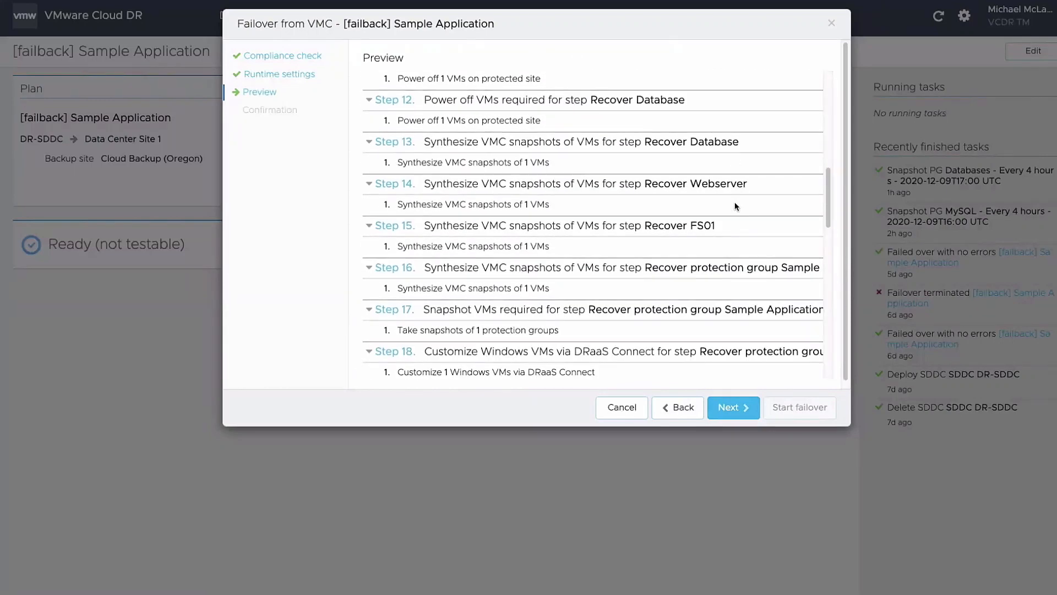
pyautogui.scroll(-4, 735, 202)
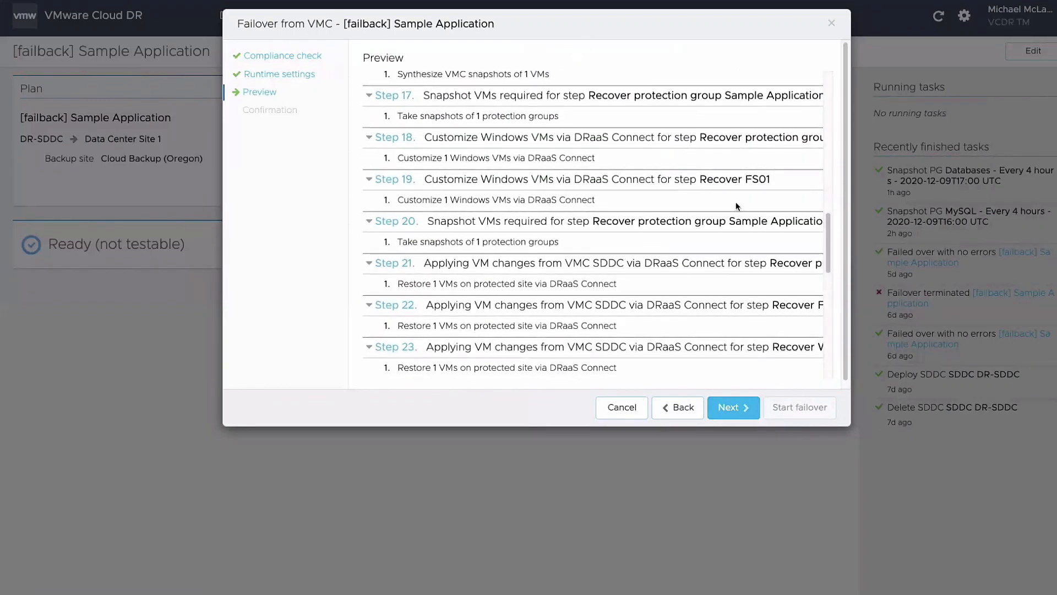
pyautogui.scroll(-4, 736, 206)
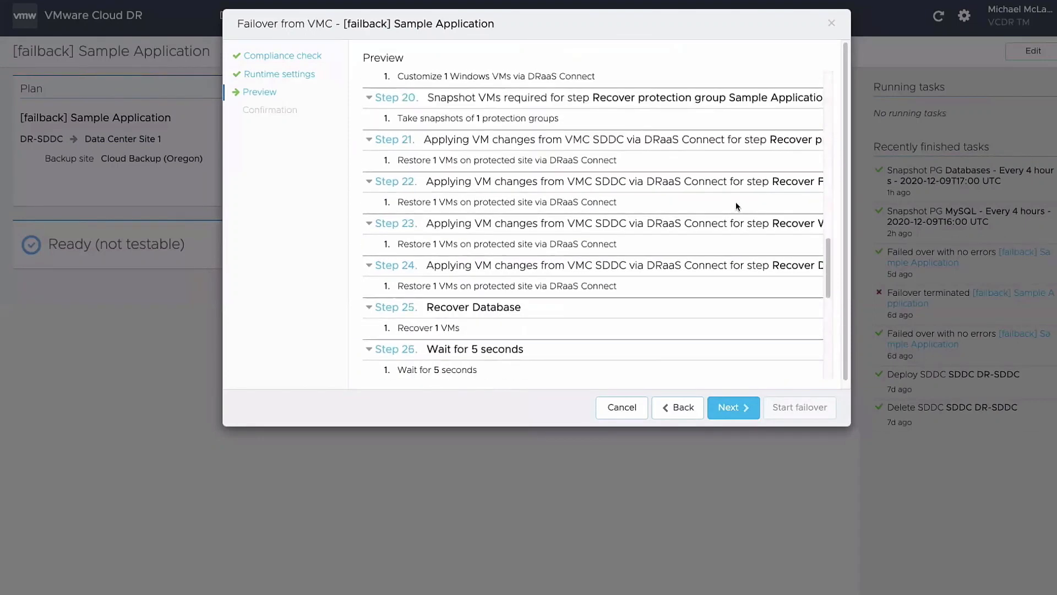
pyautogui.scroll(-4, 735, 206)
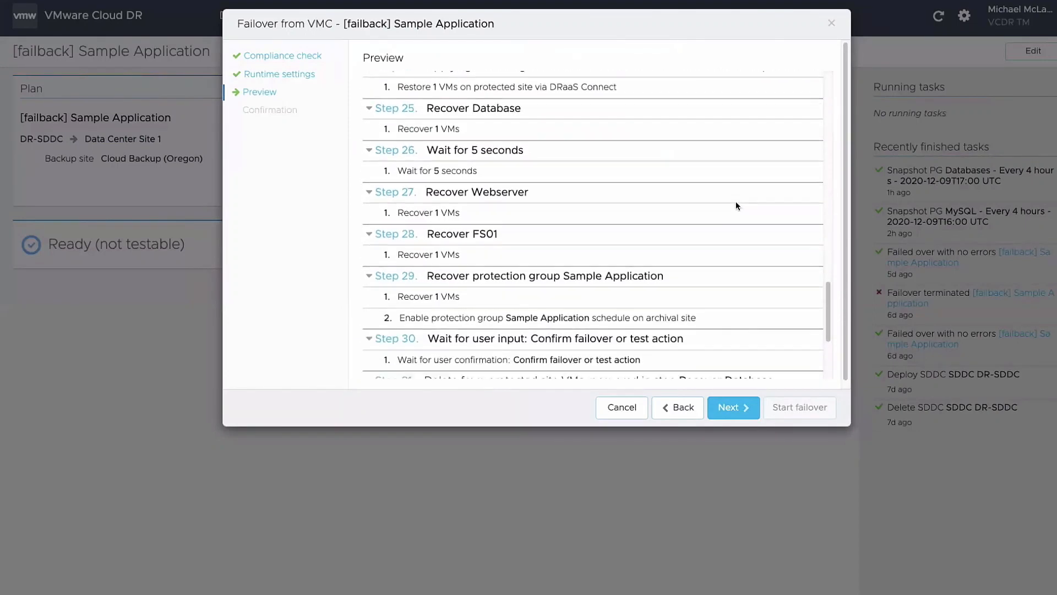
pyautogui.scroll(-4, 737, 205)
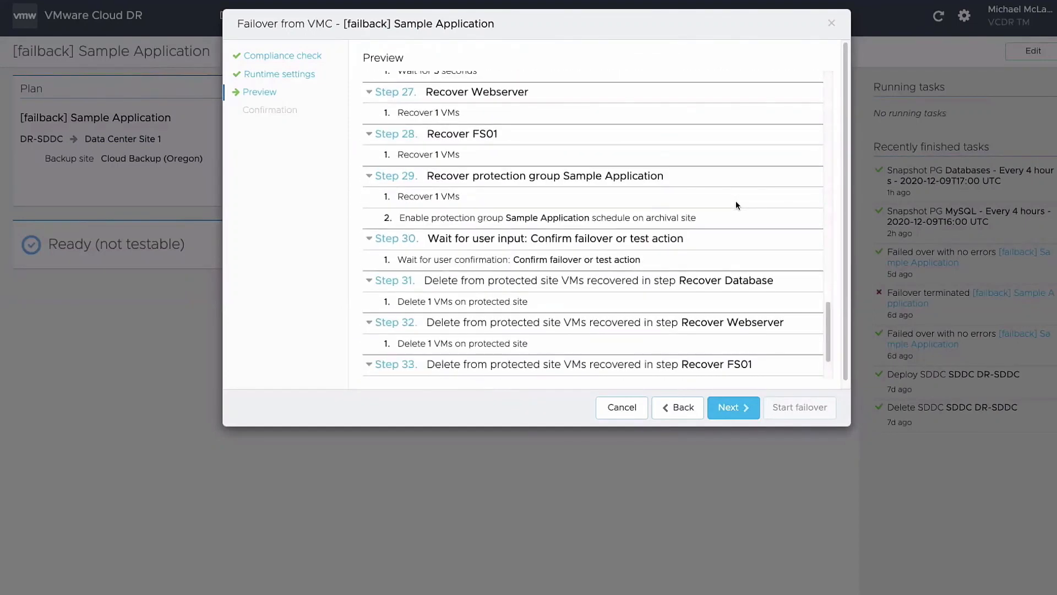
pyautogui.scroll(-1, 736, 203)
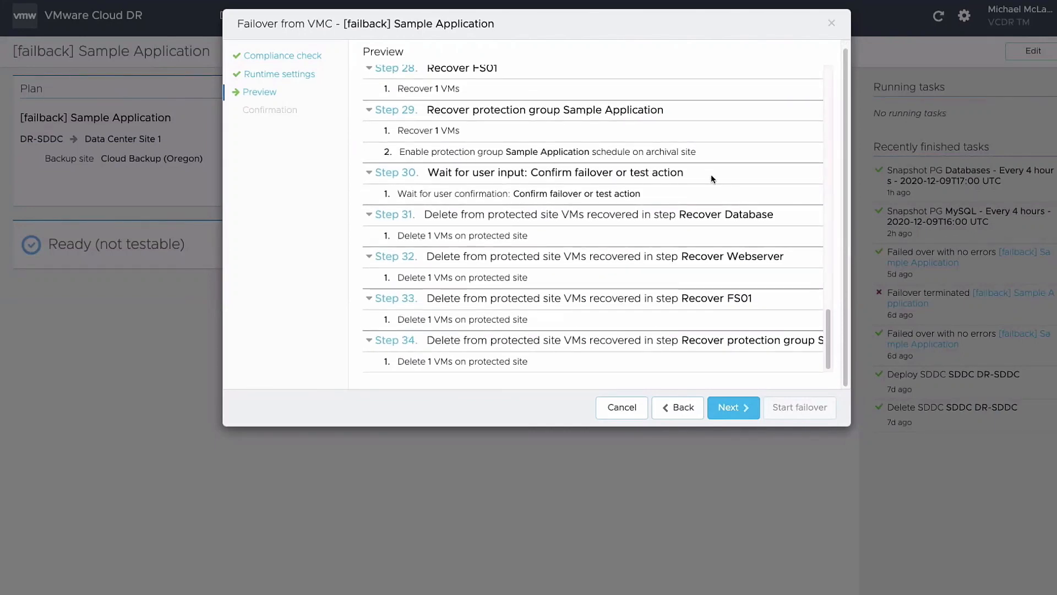
# Confirm the failback with the text PLANNED FAILOVER and start it
pyautogui.click(734, 418)
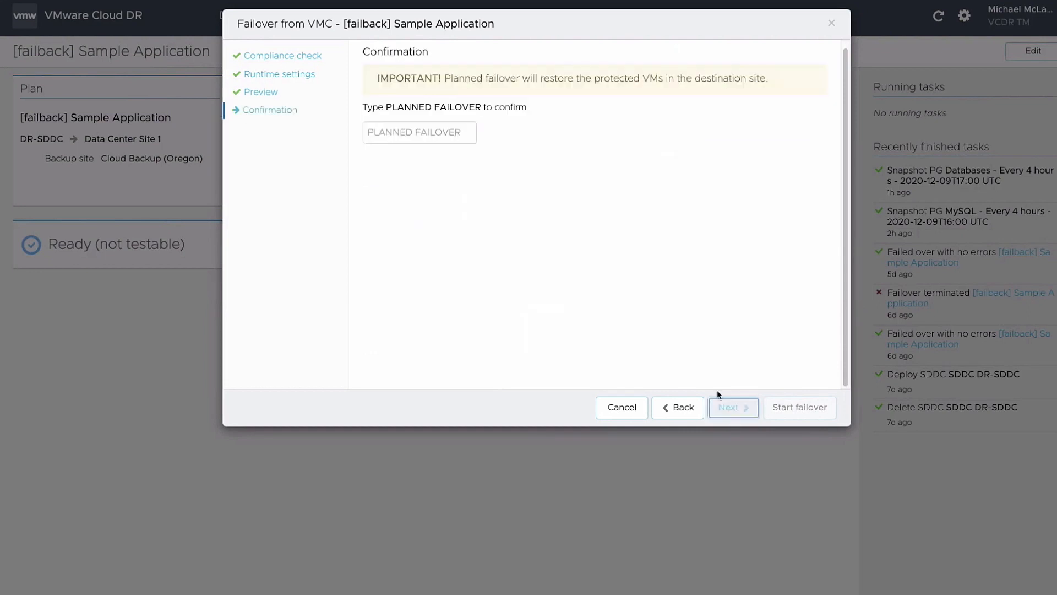
pyautogui.click(416, 134)
pyautogui.write('PL')
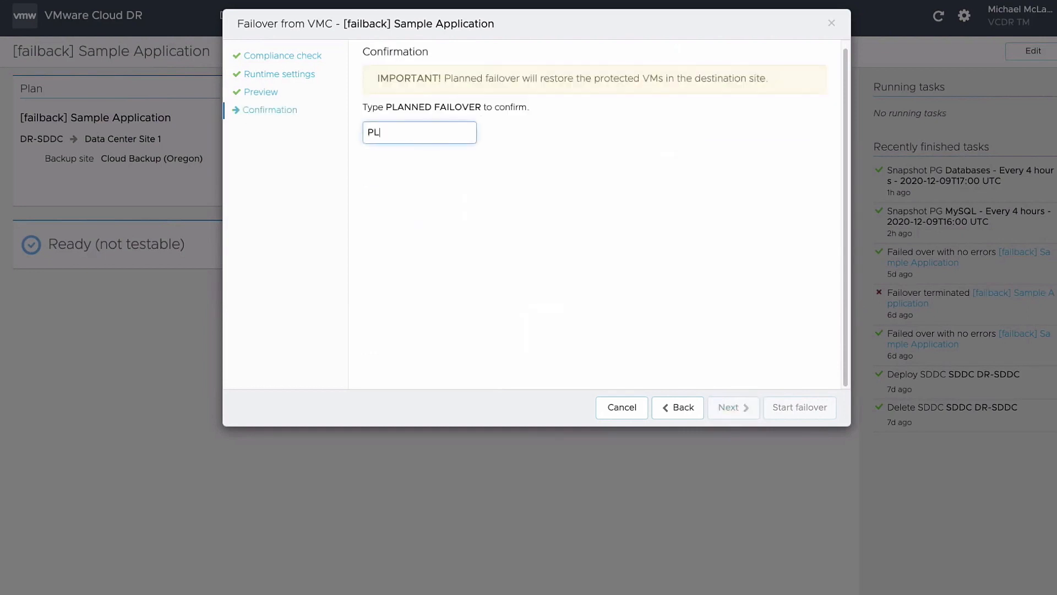
pyautogui.write('ANNED FAILOVER')
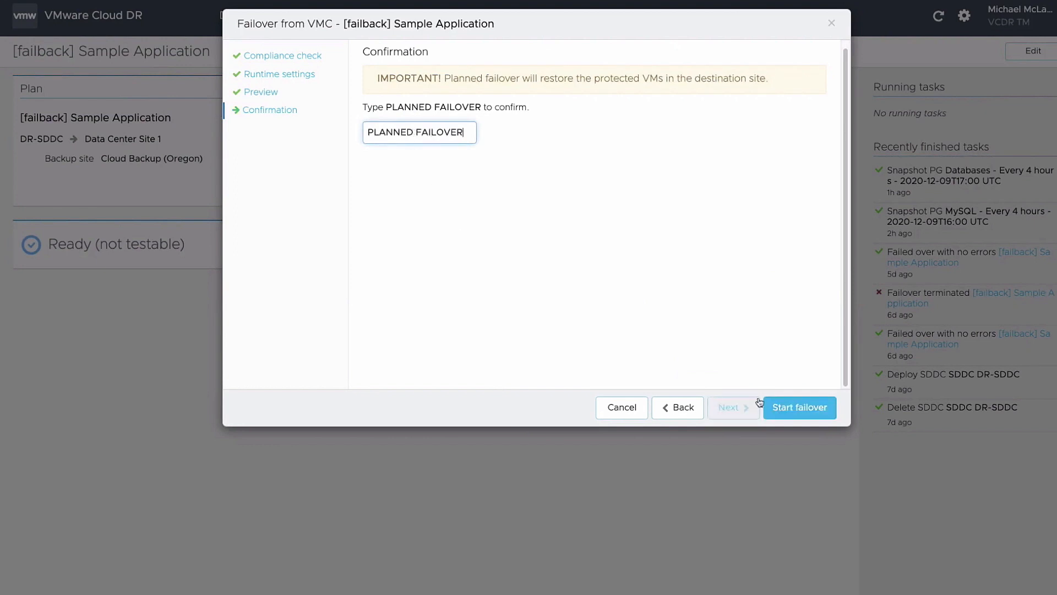
pyautogui.click(801, 410)
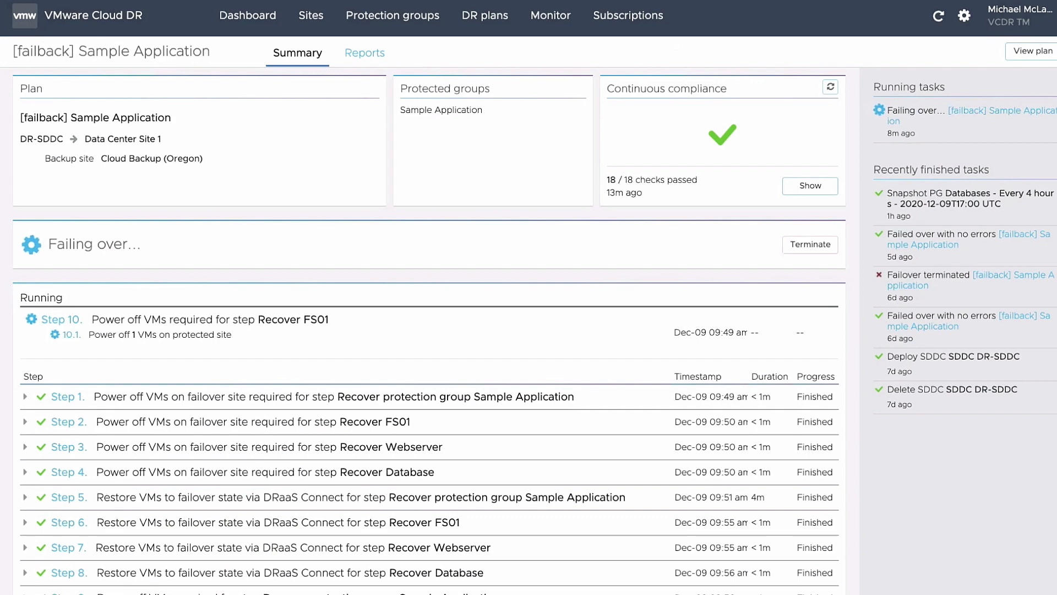
# Check the progress of the running failback through its list of steps
pyautogui.scroll(-3, 794, 500)
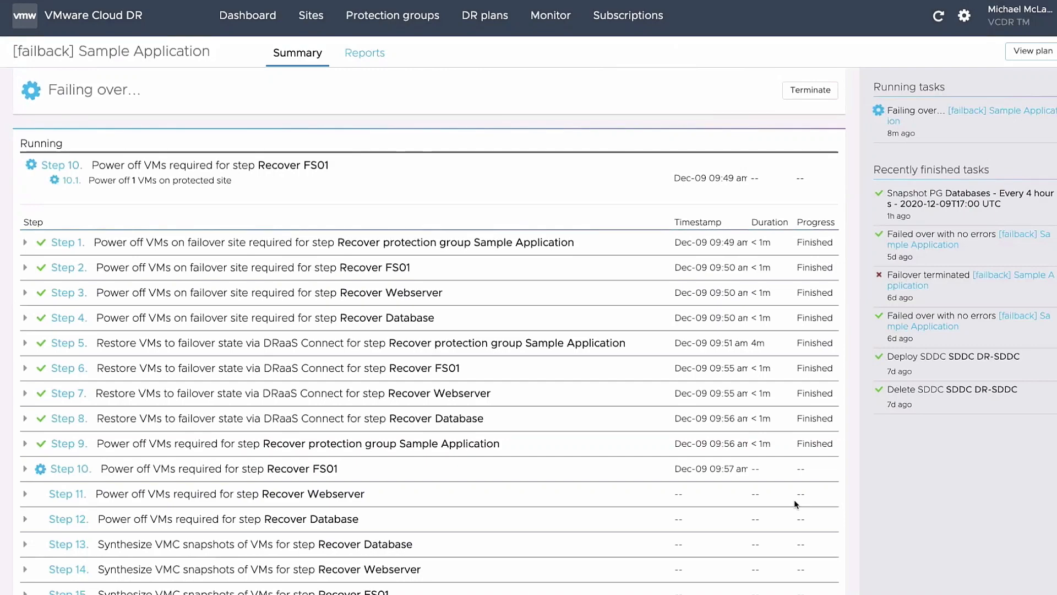
pyautogui.scroll(-4, 794, 501)
pyautogui.scroll(-4, 794, 500)
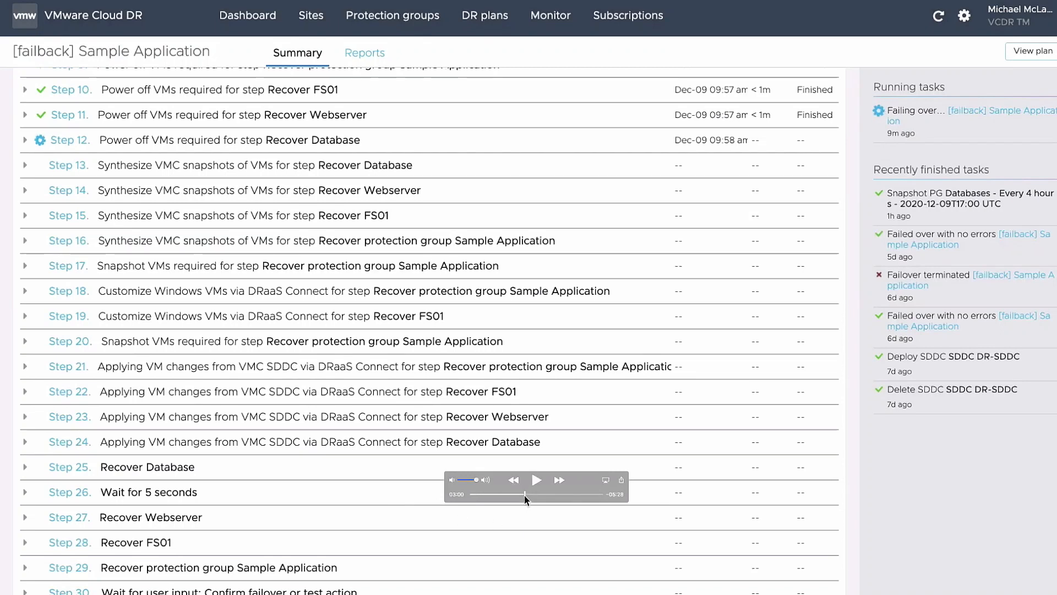
pyautogui.click(524, 495)
pyautogui.moveTo(524, 493); pyautogui.dragTo(545, 499)
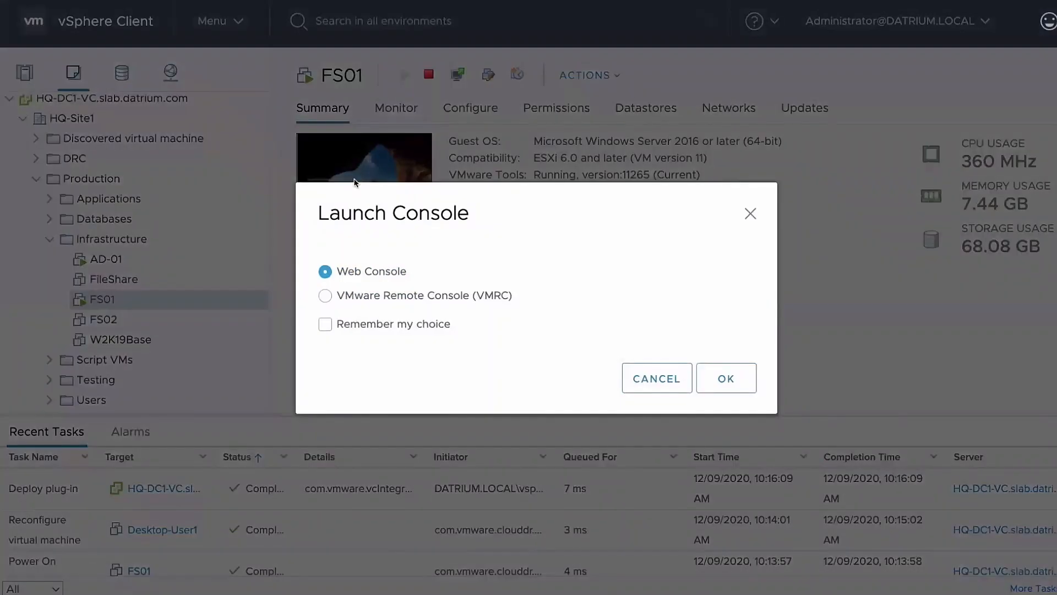
# Launch the Web Console for FS01 from the vSphere Client and sign in to Windows as Administrator with the account password
pyautogui.click(734, 380)
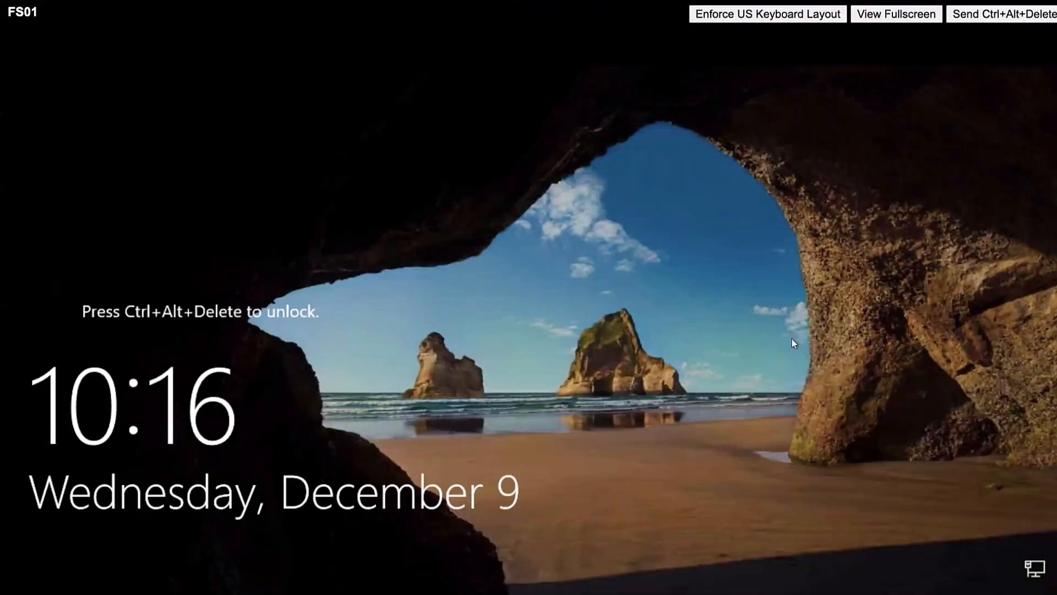
pyautogui.click(1028, 21)
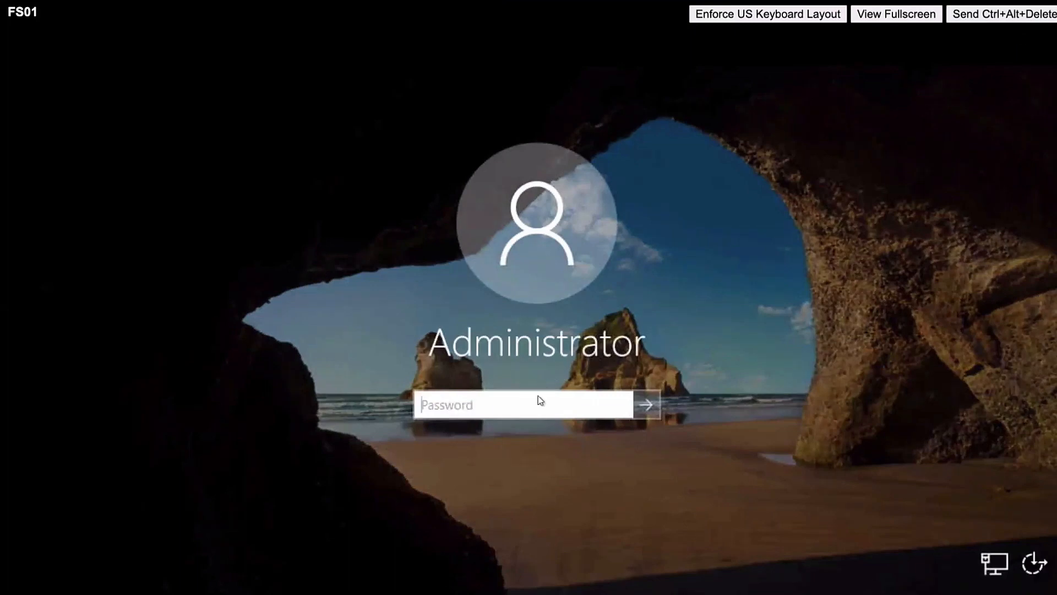
pyautogui.click(537, 396)
pyautogui.write('**************')
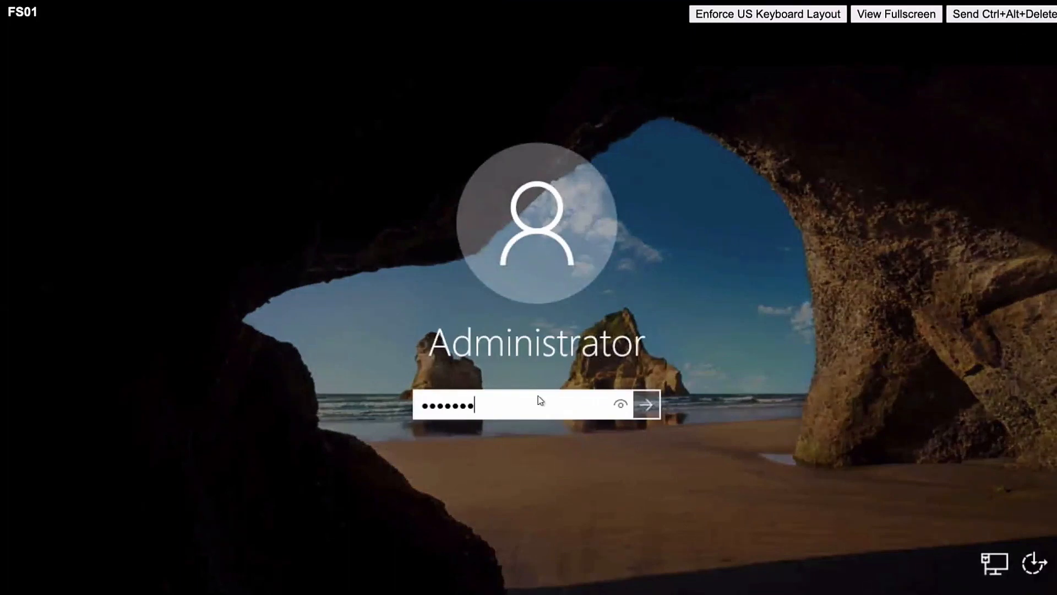
pyautogui.press('Return')
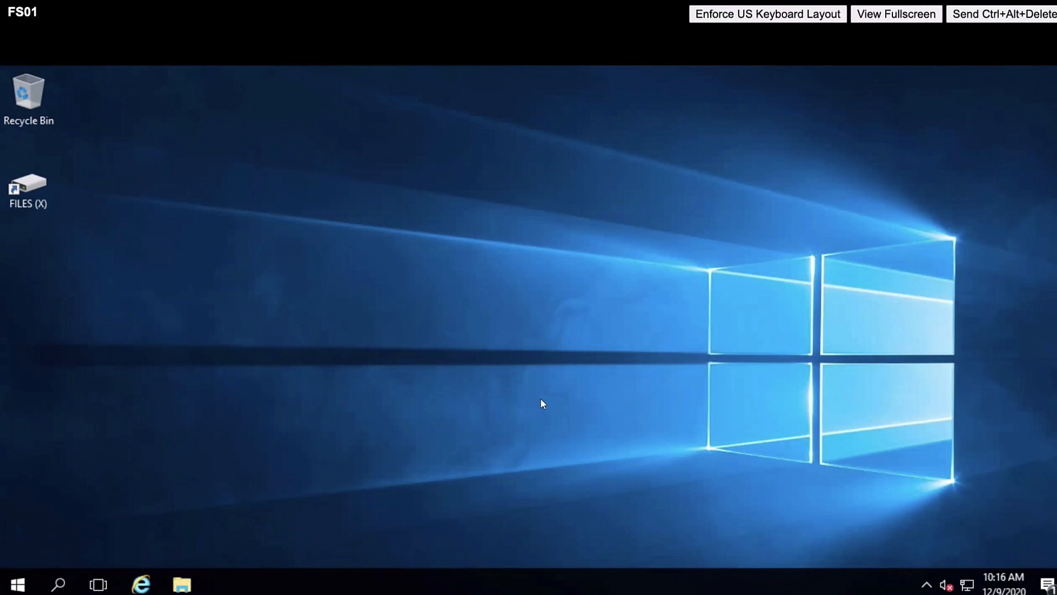
# Open the FILES (X:) drive on FS01 and select the Data-4 folder to check the recovered data
pyautogui.doubleClick(29, 187)
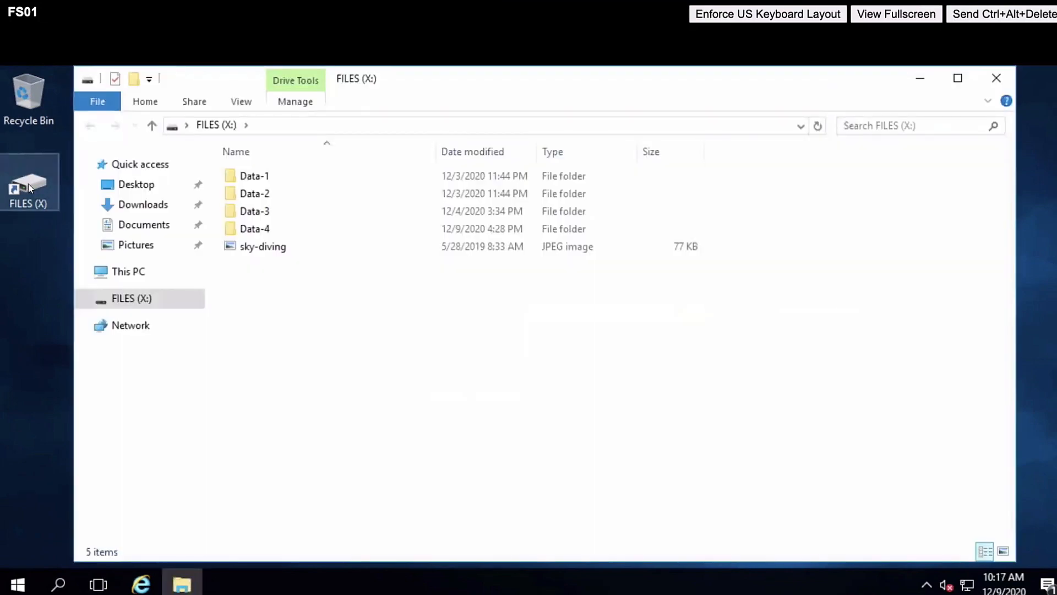
pyautogui.click(234, 230)
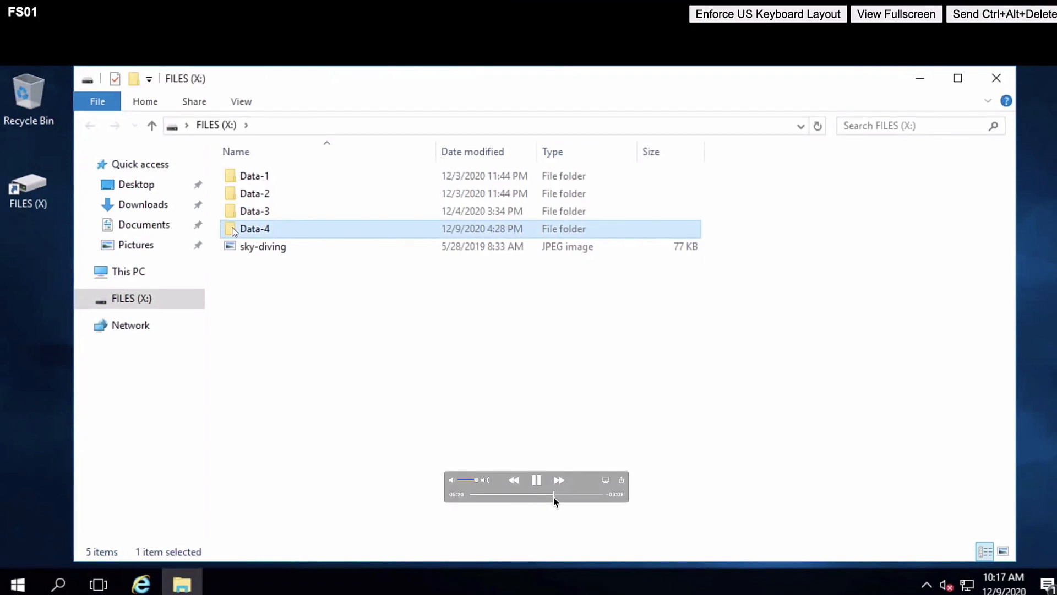
pyautogui.moveTo(554, 497); pyautogui.dragTo(582, 503)
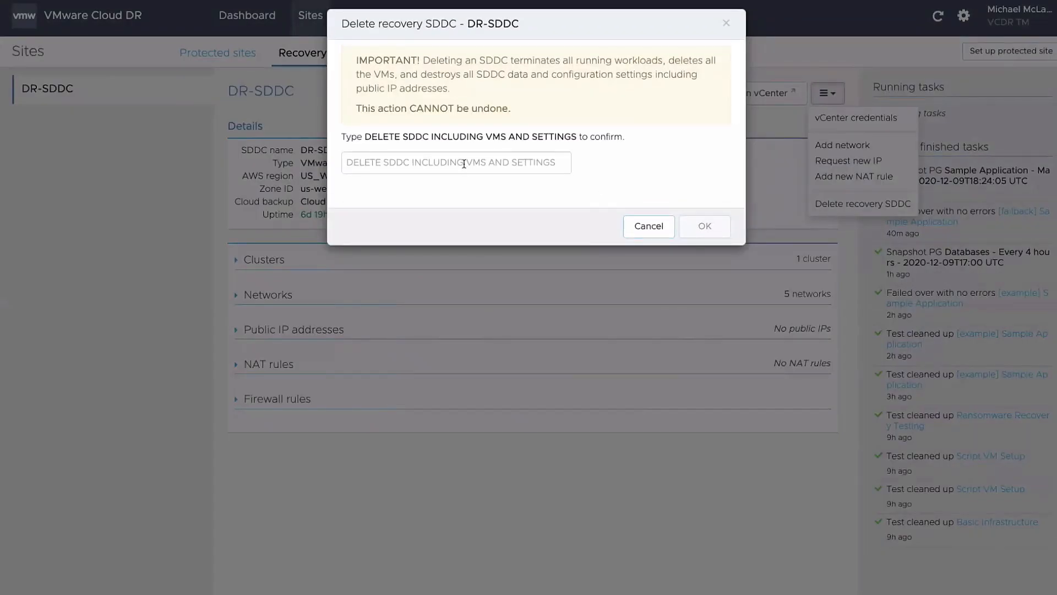
# Delete the recovery SDDC DR-SDDC, confirming with the text DELETE SDDC INCLUDING VMS AND SETTINGS
pyautogui.write('INCLUDING VMS AND SETT')
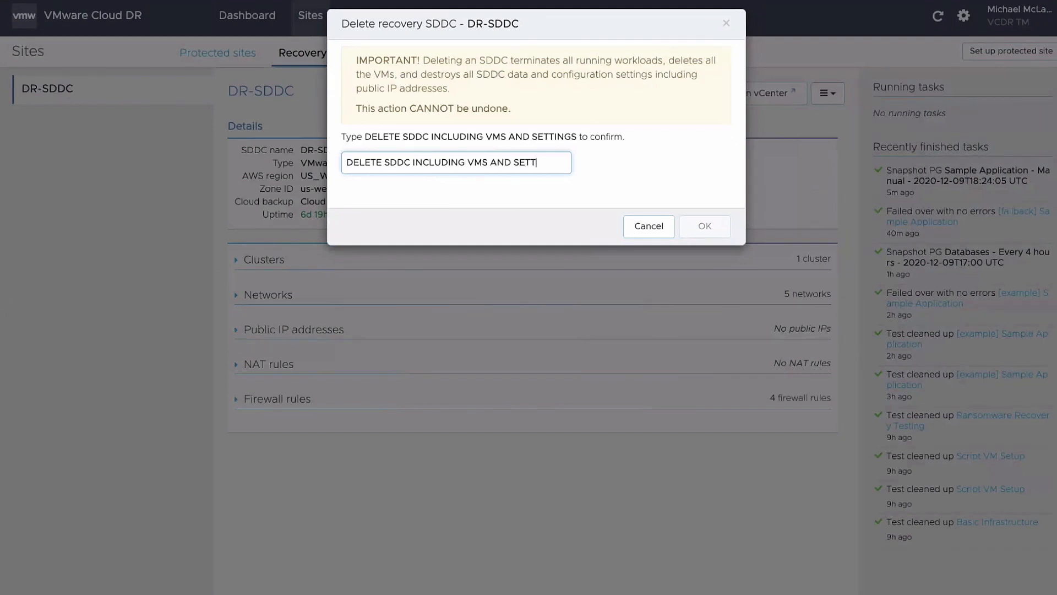
pyautogui.write('INGS')
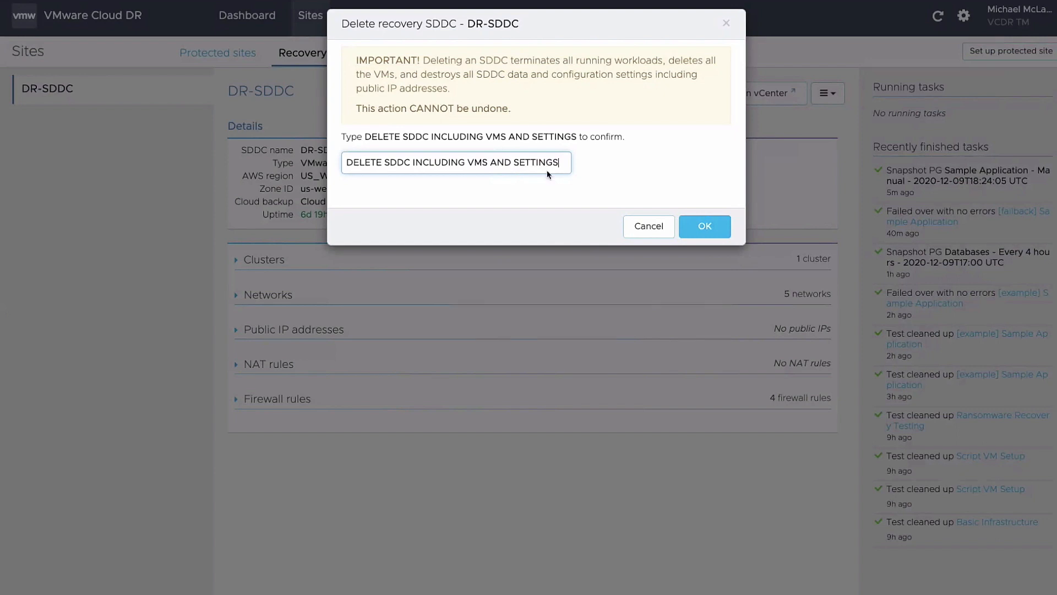
pyautogui.click(720, 229)
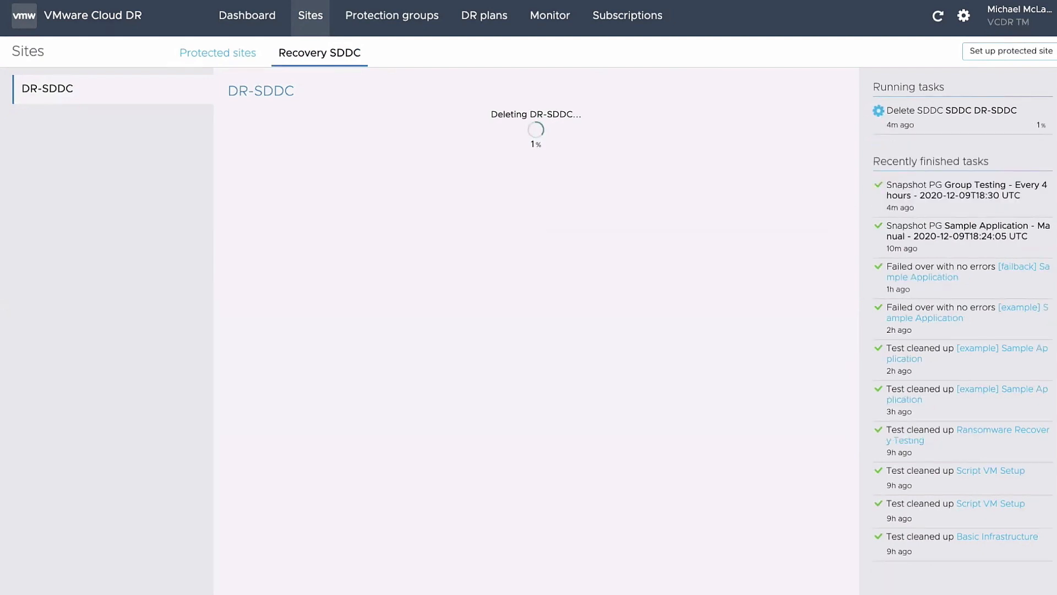
pyautogui.moveTo(579, 524)
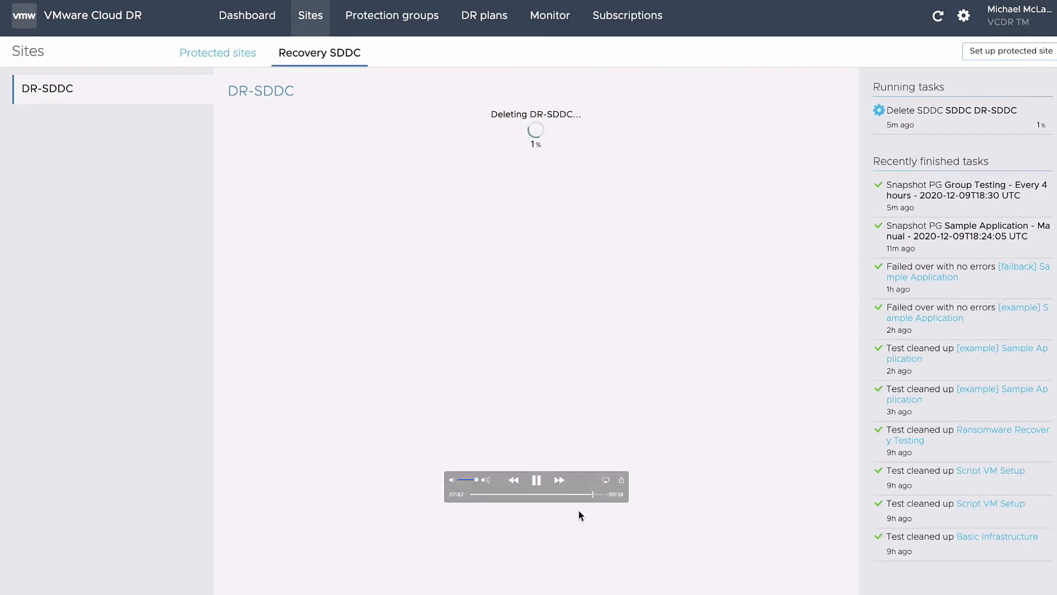